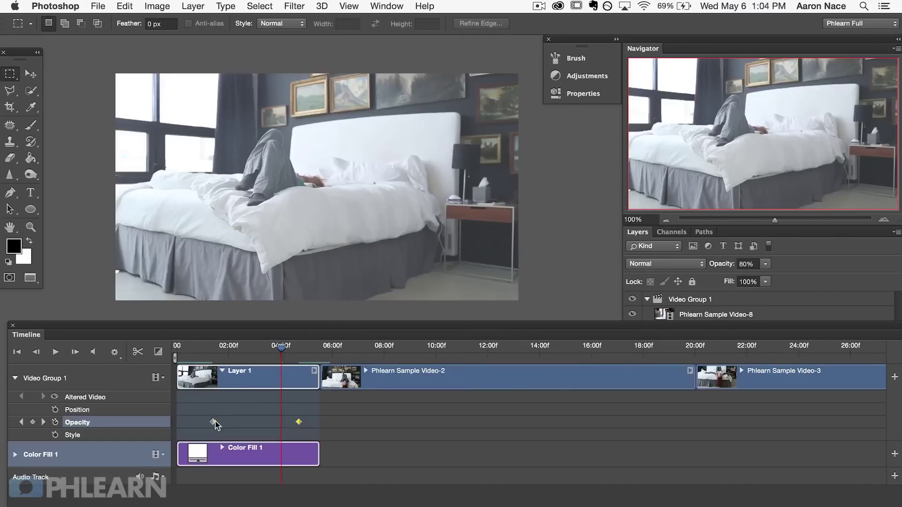
# - Move the first Opacity keyframe of Layer 1 to about 04:00 on the timeline
pyautogui.moveTo(212, 426); pyautogui.dragTo(282, 422)
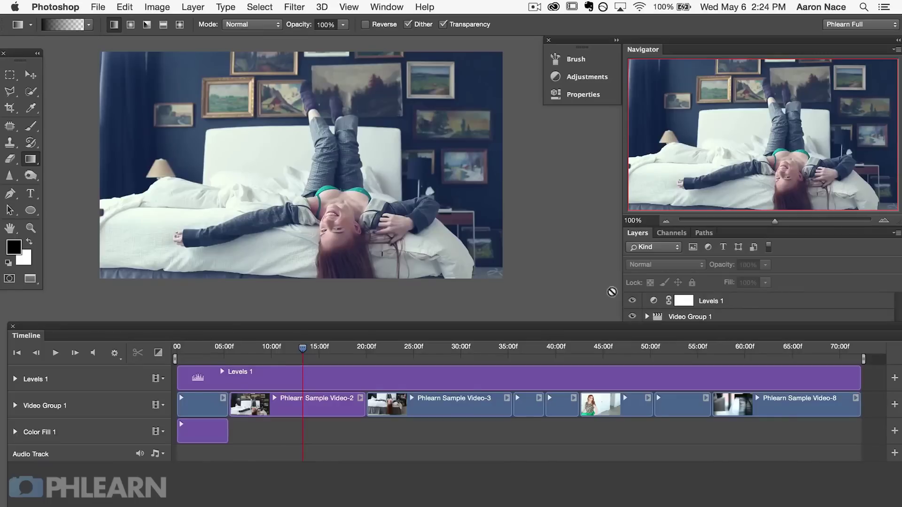
# - Compare the footage with the Levels 1 adjustment off and on, and scrub through the remaining clips
pyautogui.click(628, 300)
pyautogui.click(628, 300)
pyautogui.click(627, 300)
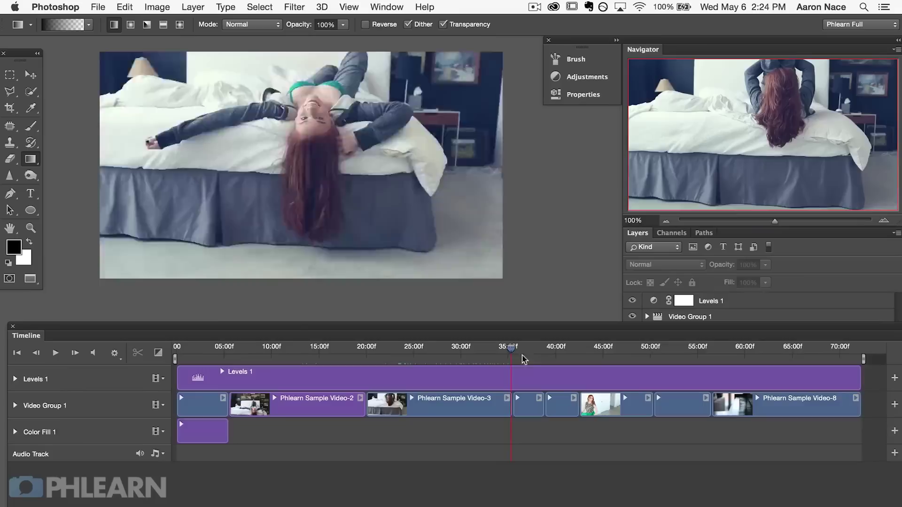
pyautogui.moveTo(524, 359); pyautogui.dragTo(709, 362)
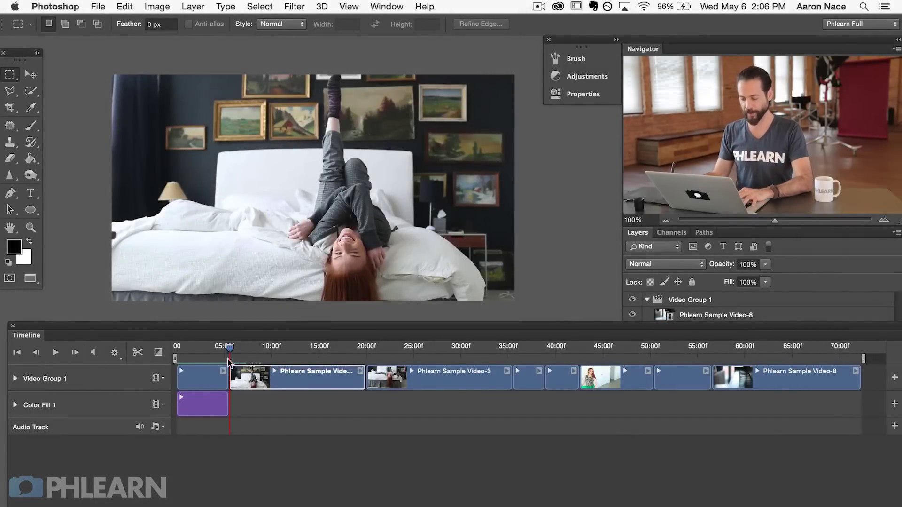
# - Scrub through the timeline to review the clips, ending at about 12:00 within Phlearn Sample Video-2
pyautogui.moveTo(230, 350); pyautogui.dragTo(262, 350)
pyautogui.moveTo(327, 355); pyautogui.dragTo(560, 362)
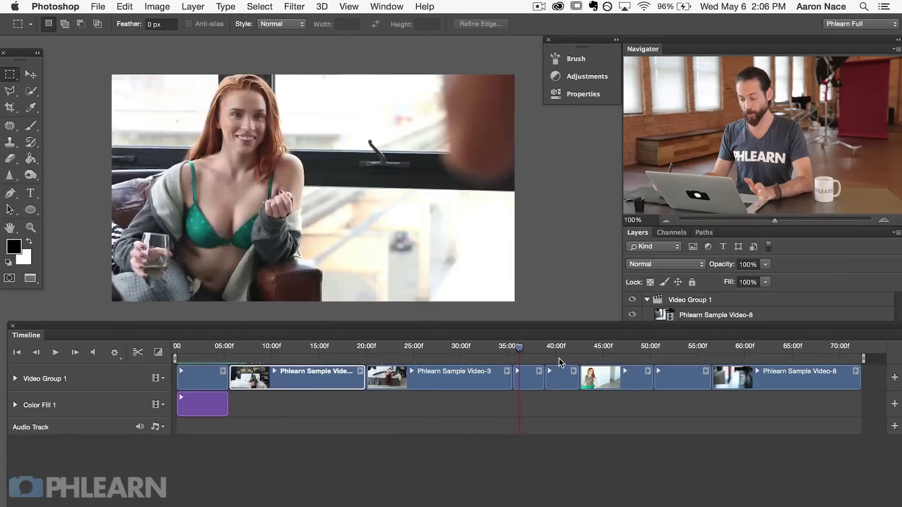
pyautogui.click(333, 349)
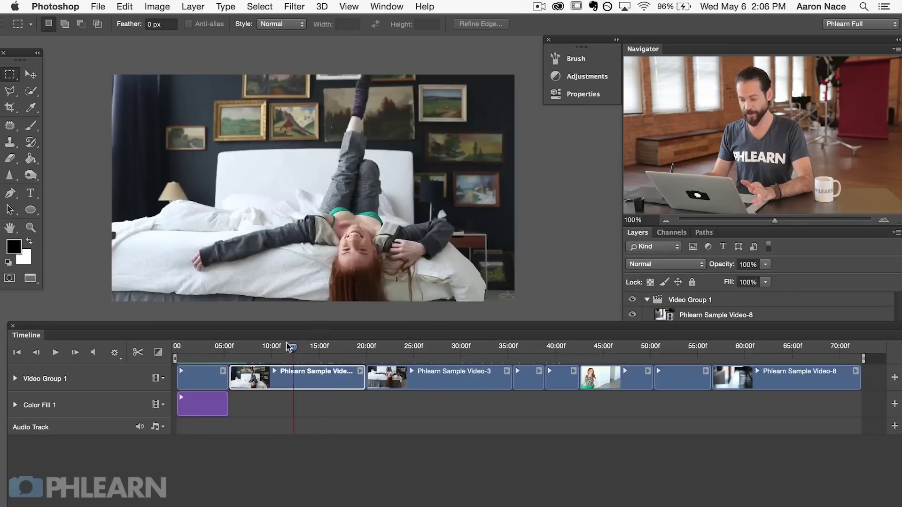
pyautogui.moveTo(267, 341); pyautogui.dragTo(295, 347)
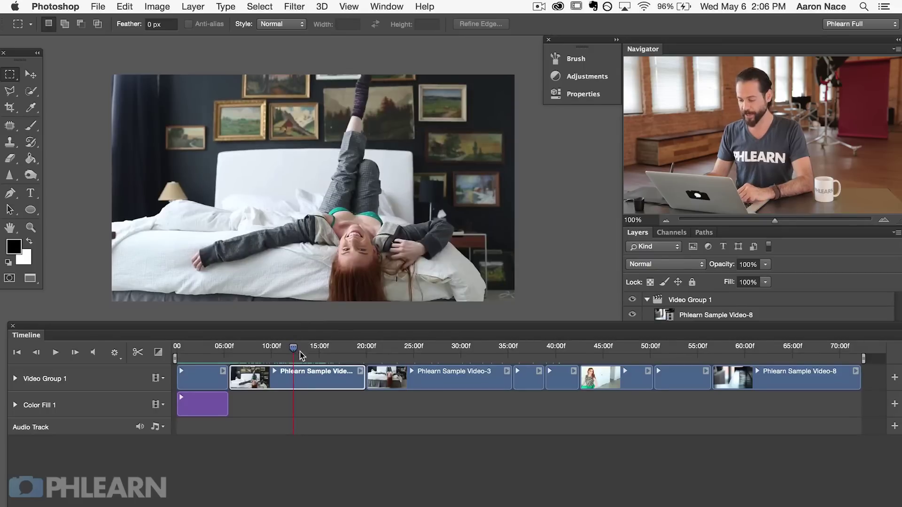
# - Add a Curves adjustment layer clipped to Phlearn Sample Video-2 and pull its RGB midtones down to darken the clip
pyautogui.click(745, 299)
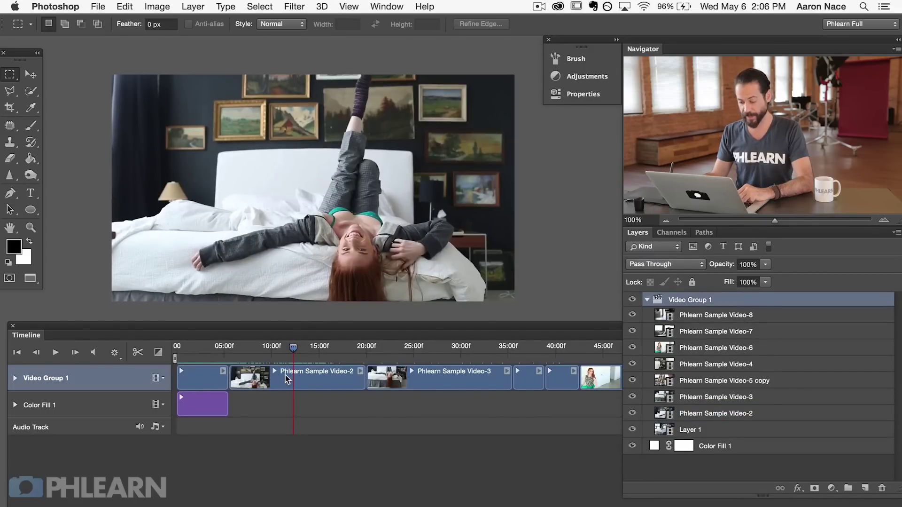
pyautogui.click(761, 412)
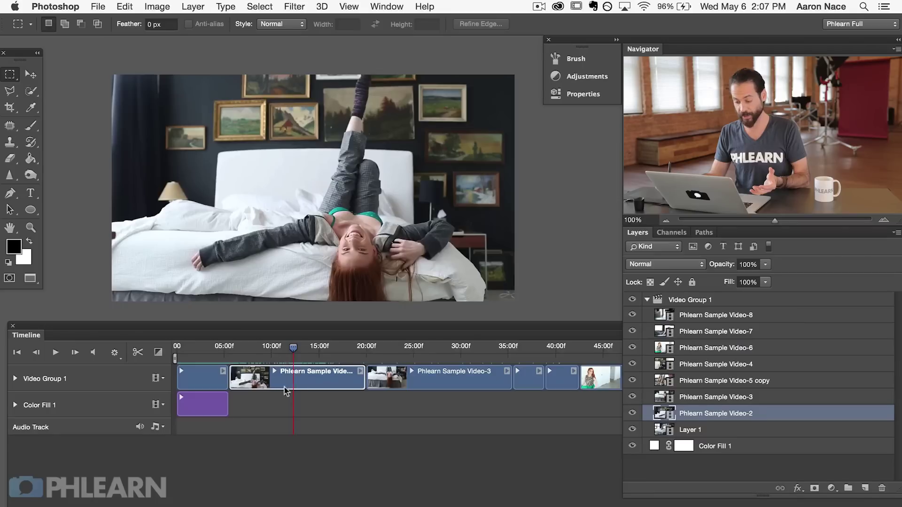
pyautogui.click(832, 487)
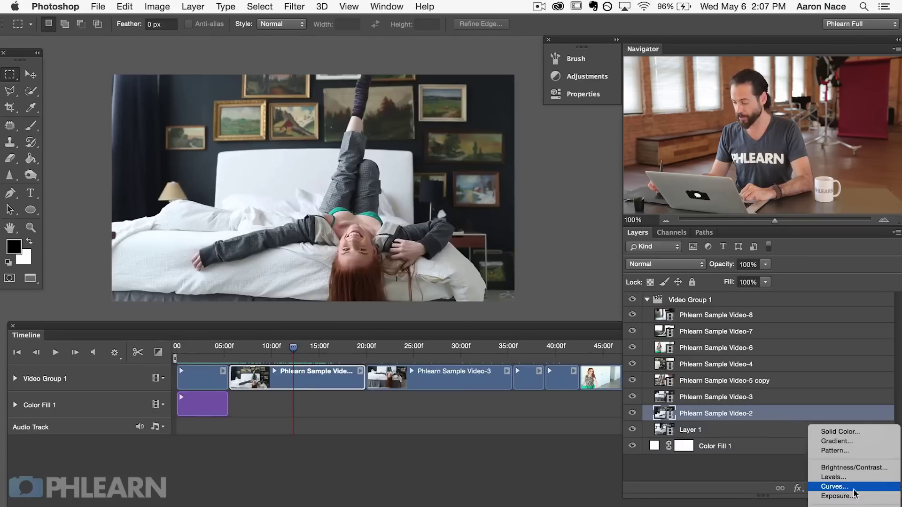
pyautogui.click(836, 486)
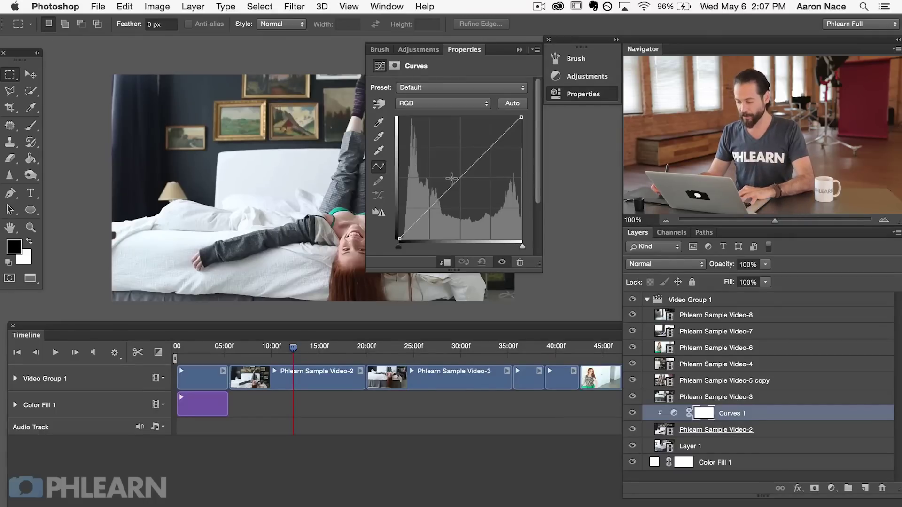
pyautogui.moveTo(454, 179); pyautogui.dragTo(463, 190)
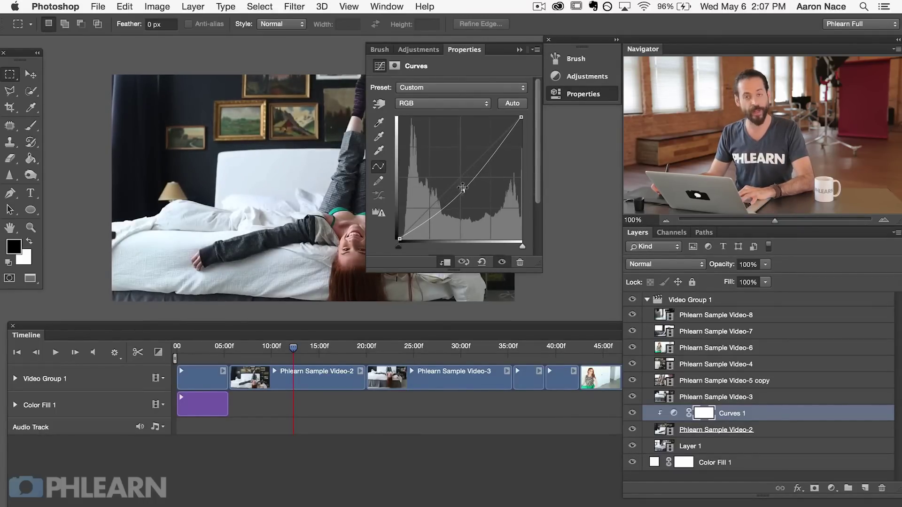
pyautogui.click(578, 94)
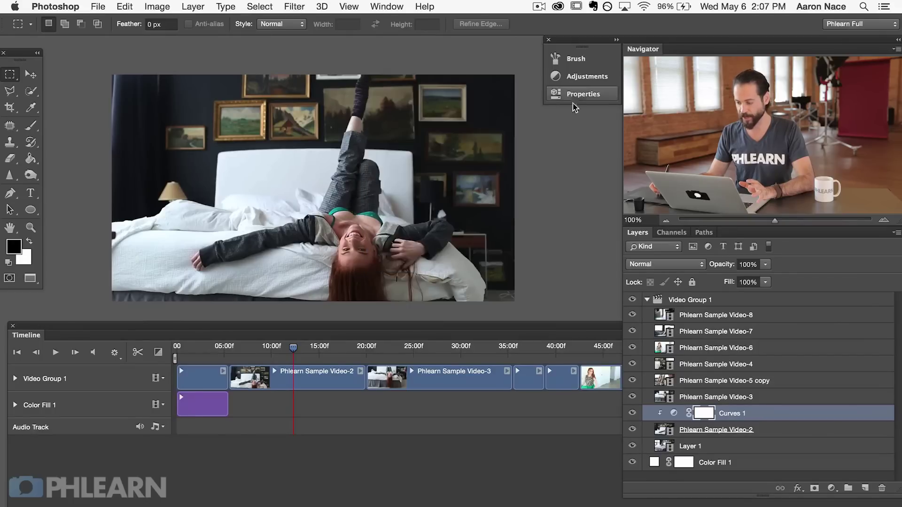
# - Compare Phlearn Sample Video-2 with the Curves 1 adjustment on and off, playing back the clip in both states
pyautogui.moveTo(451, 243); pyautogui.dragTo(448, 230)
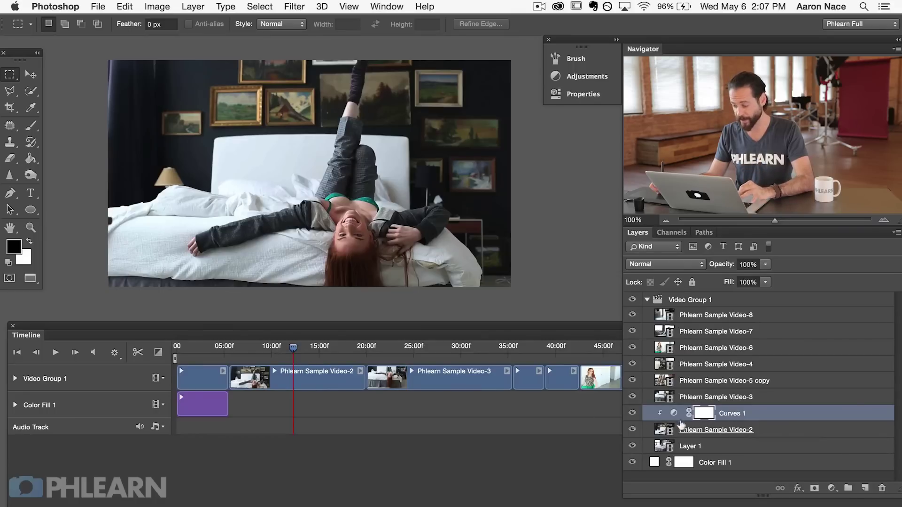
pyautogui.click(631, 412)
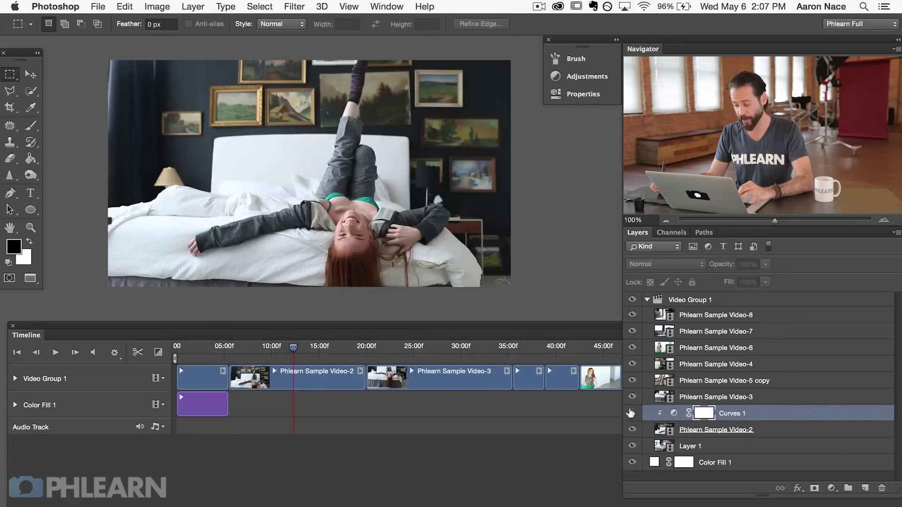
pyautogui.click(631, 412)
pyautogui.press('space')
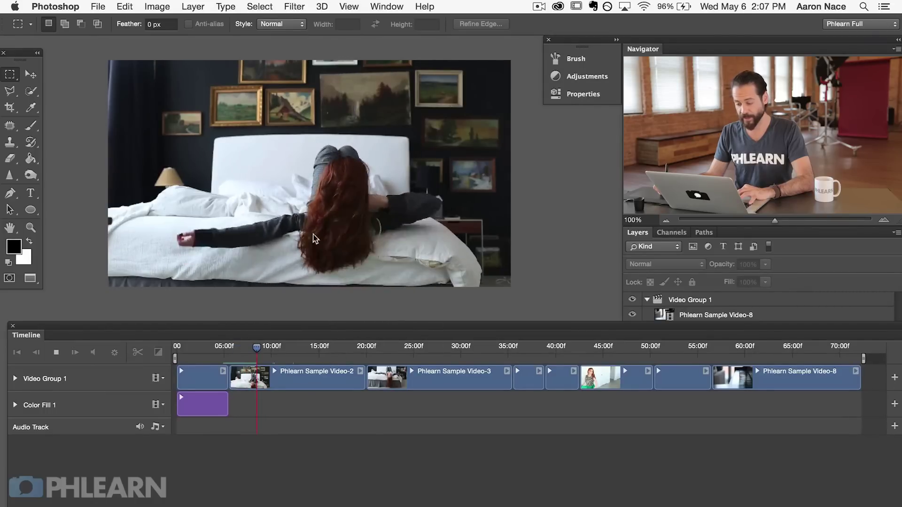
pyautogui.press('space')
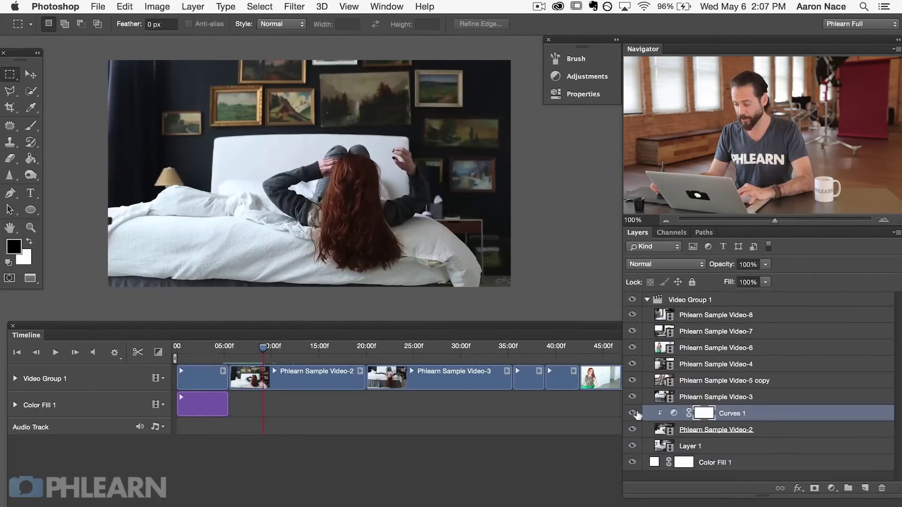
pyautogui.click(632, 413)
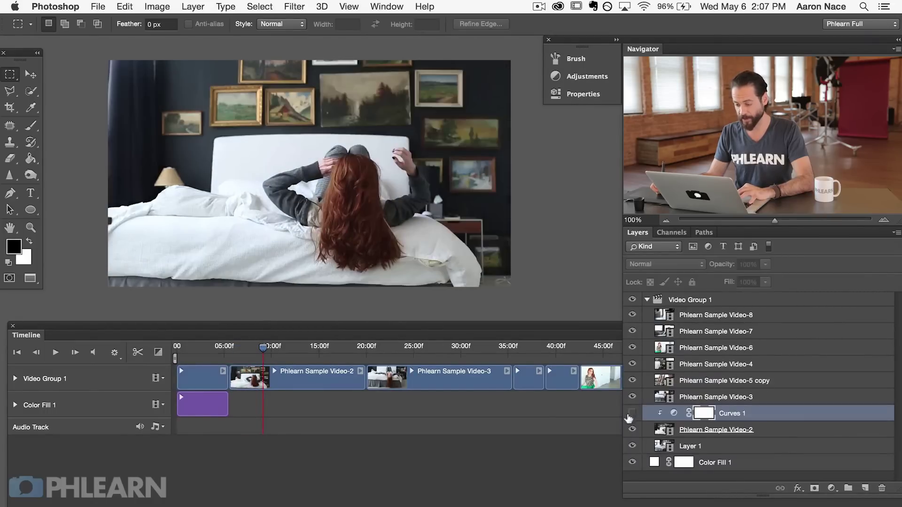
pyautogui.click(55, 352)
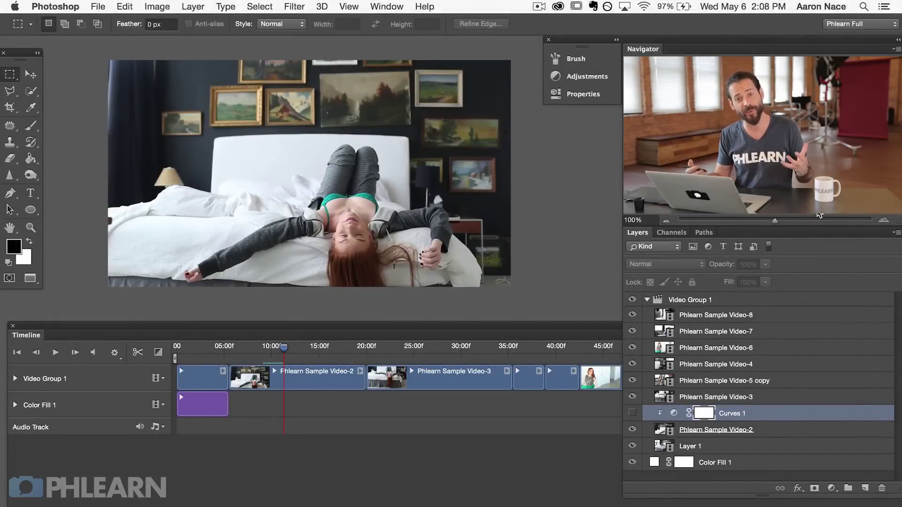
# - Delete the Curves 1 adjustment layer
pyautogui.click(759, 411)
pyautogui.click(881, 488)
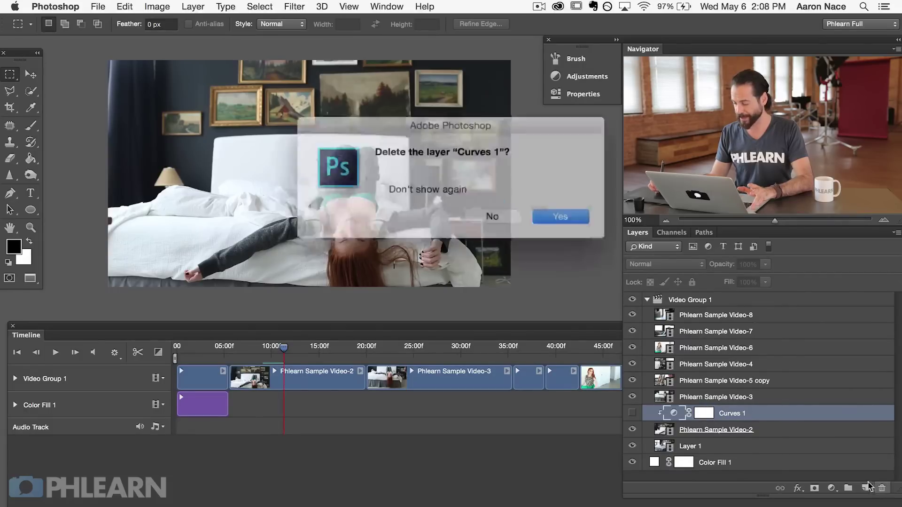
pyautogui.click(542, 211)
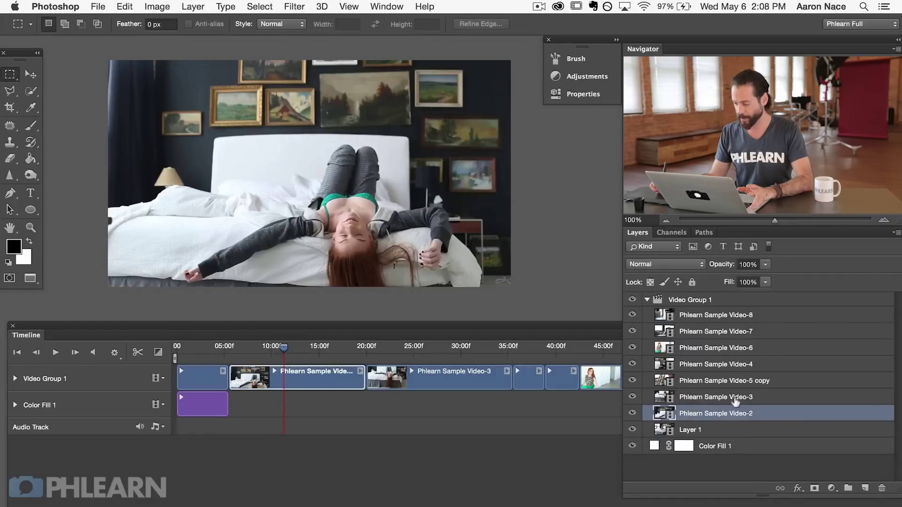
# - Add an Invert adjustment layer clipped to Phlearn Sample Video-2 and play back part of the clip
pyautogui.click(830, 487)
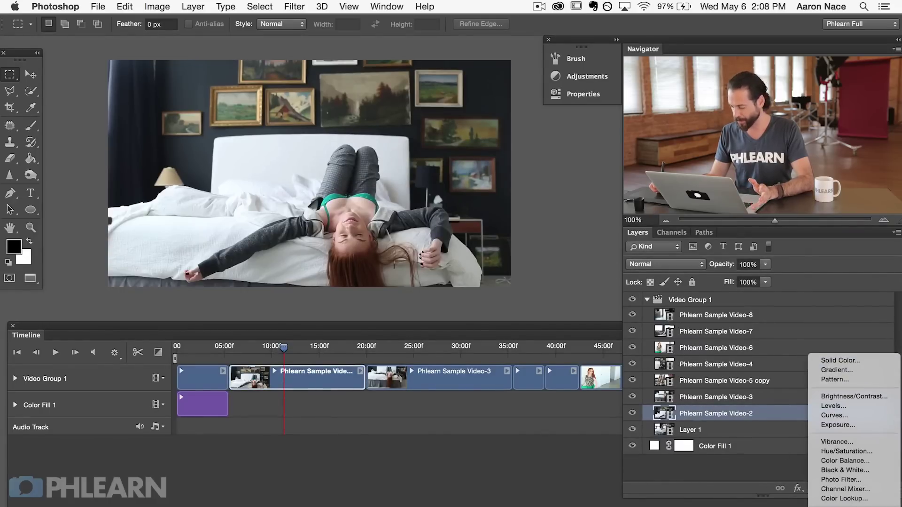
pyautogui.click(834, 505)
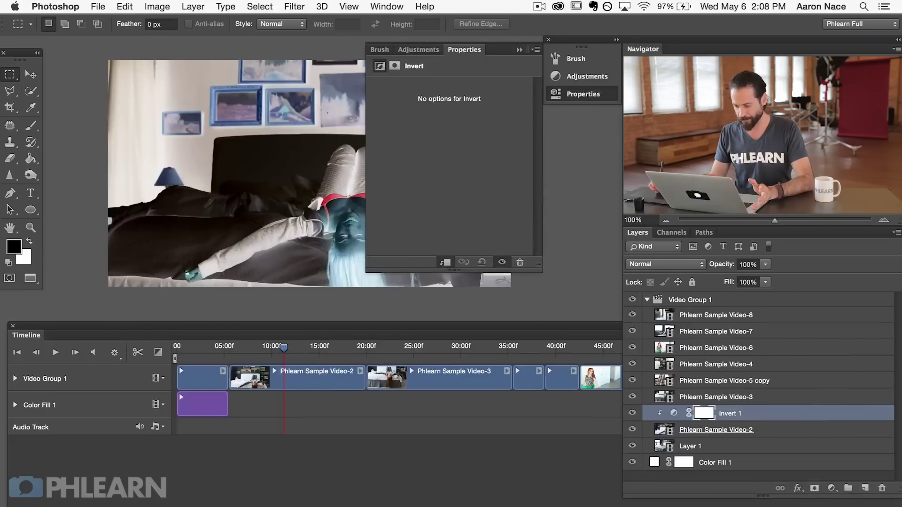
pyautogui.click(589, 94)
pyautogui.click(56, 352)
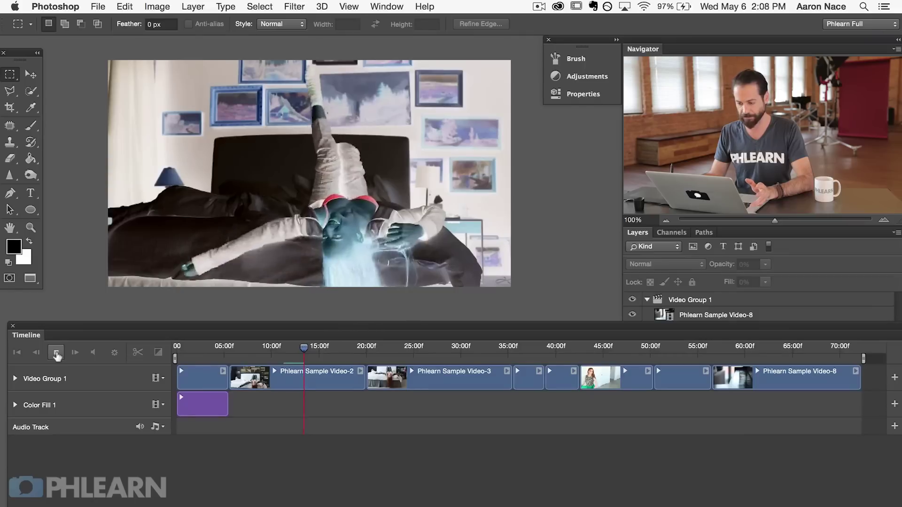
pyautogui.click(55, 352)
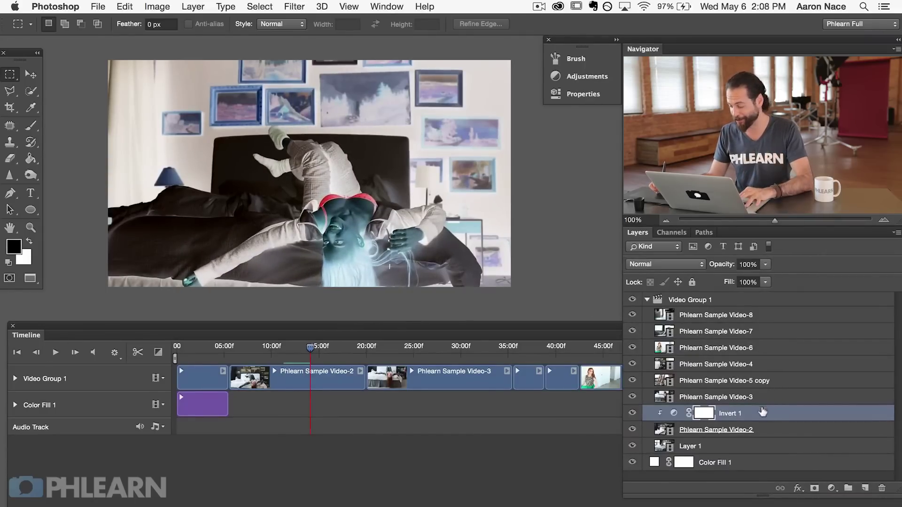
# - Add a Black & White adjustment layer with the Default preset above Invert 1 and play back part of the clip
pyautogui.click(829, 488)
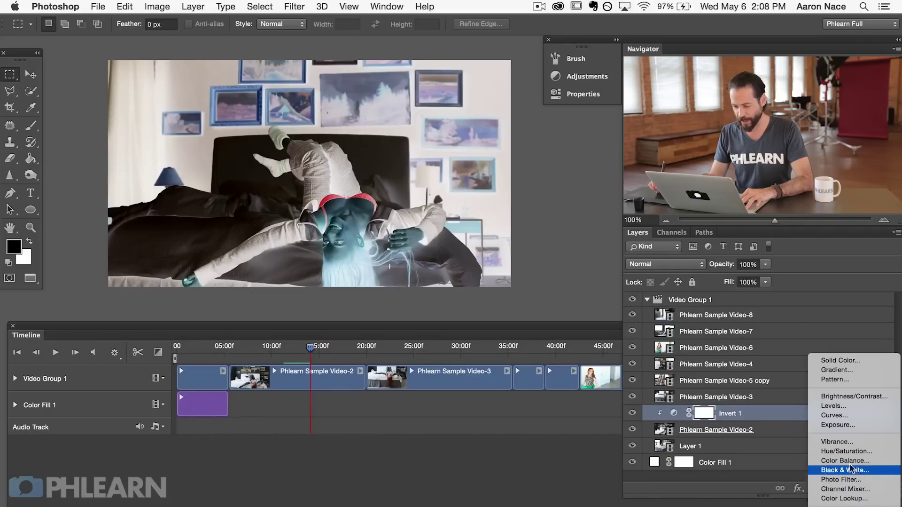
pyautogui.click(852, 469)
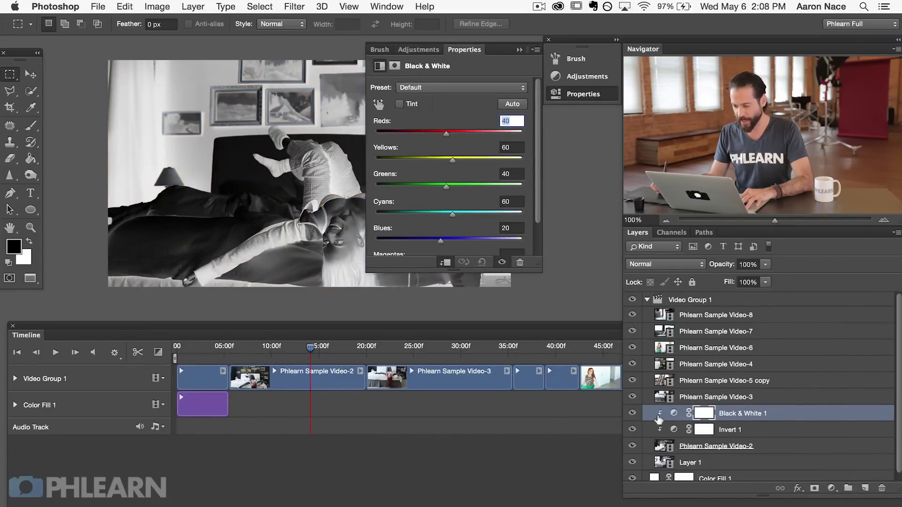
pyautogui.click(53, 352)
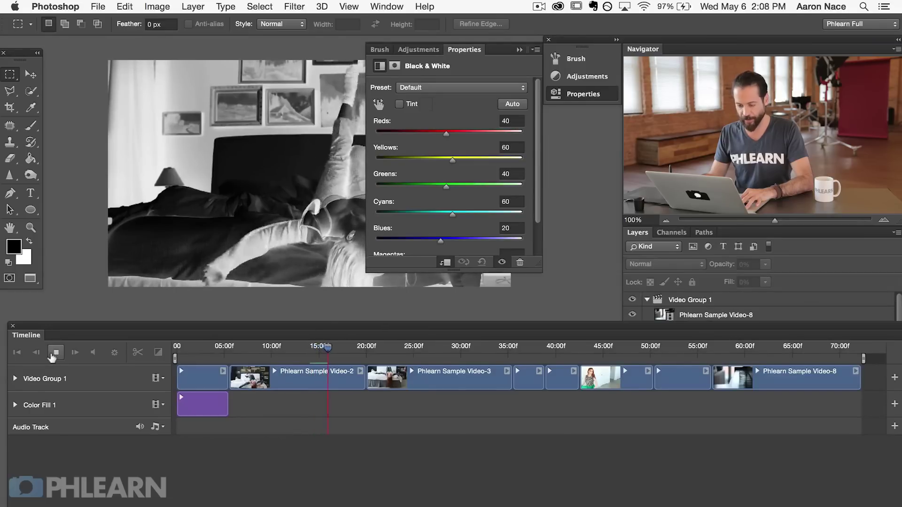
pyautogui.click(55, 352)
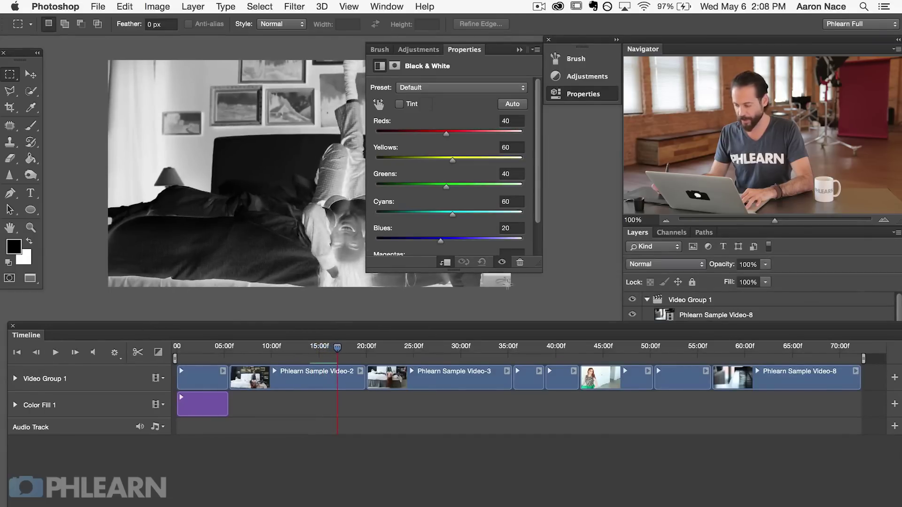
# - Hide the Invert 1 adjustment layer so only Black & White affects Phlearn Sample Video-2
pyautogui.click(755, 315)
pyautogui.click(697, 428)
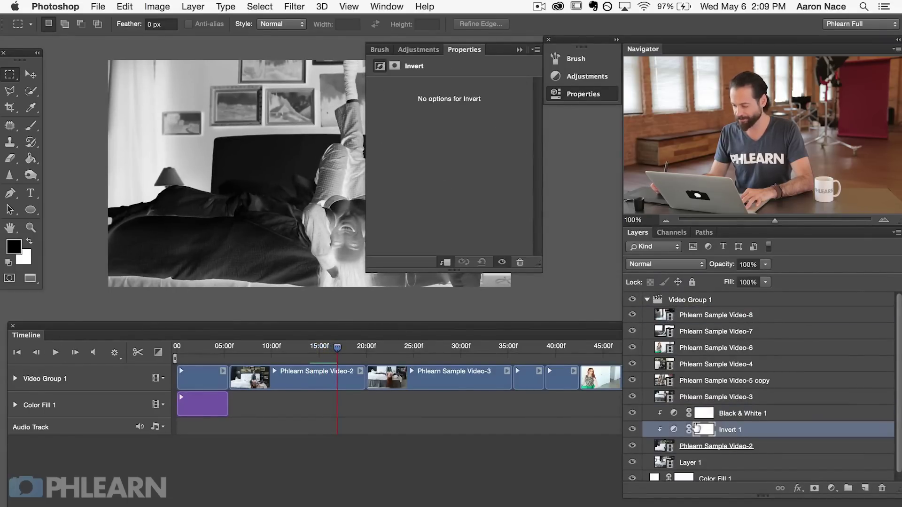
pyautogui.click(631, 428)
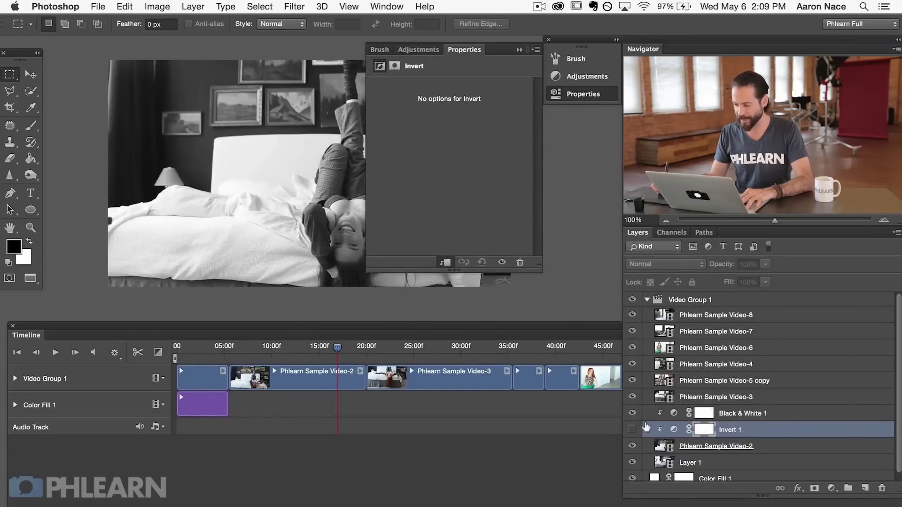
pyautogui.click(577, 95)
# - Play back parts of Phlearn Sample Video-2 and its cut into Phlearn Sample Video-3 to compare the clips
pyautogui.click(244, 347)
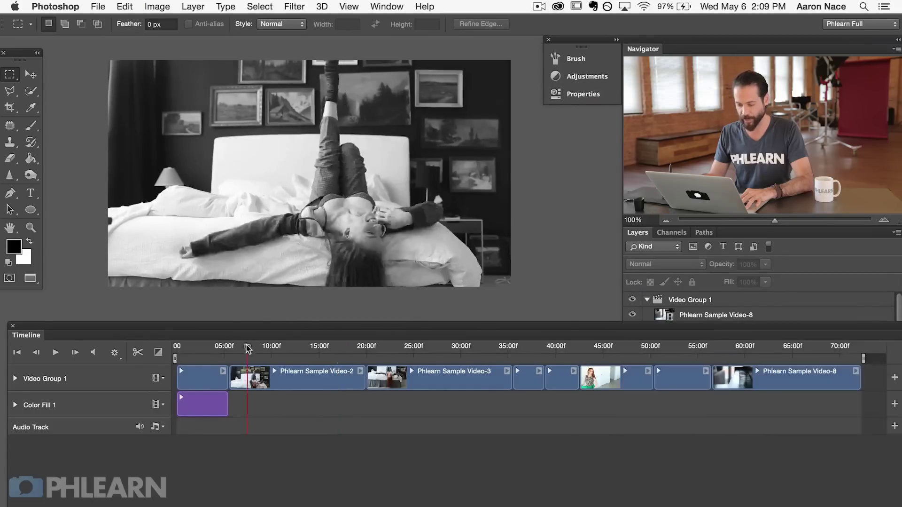
pyautogui.click(53, 352)
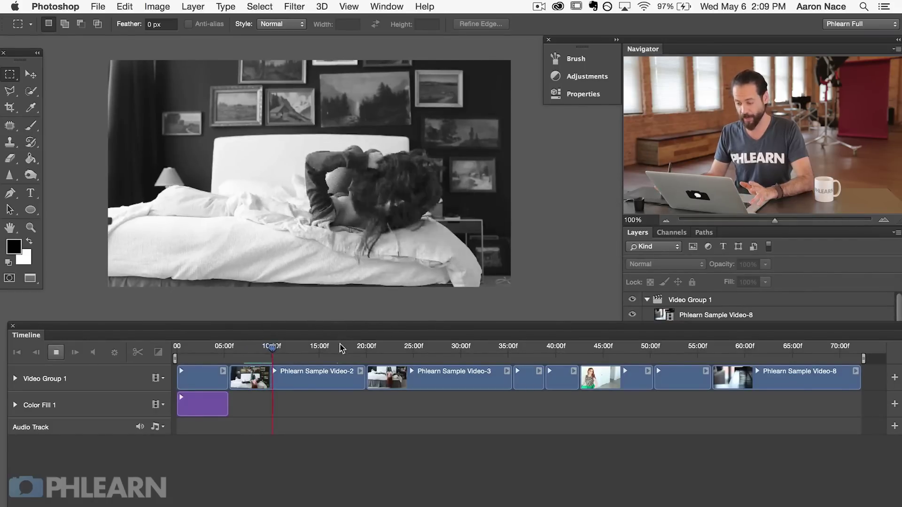
pyautogui.press('space')
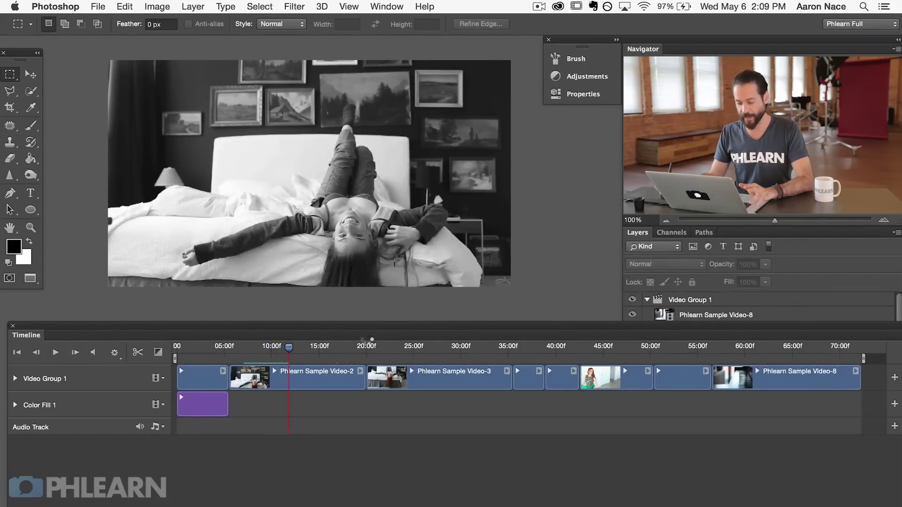
pyautogui.click(357, 347)
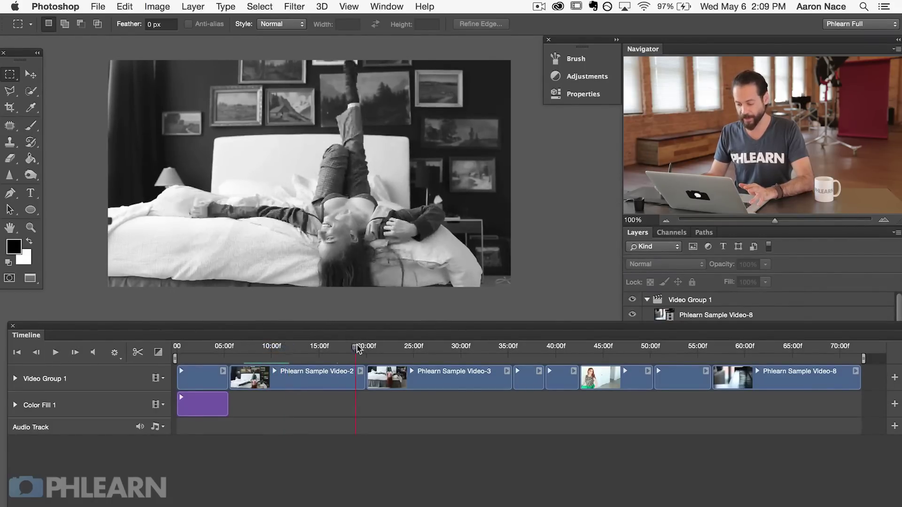
pyautogui.click(56, 352)
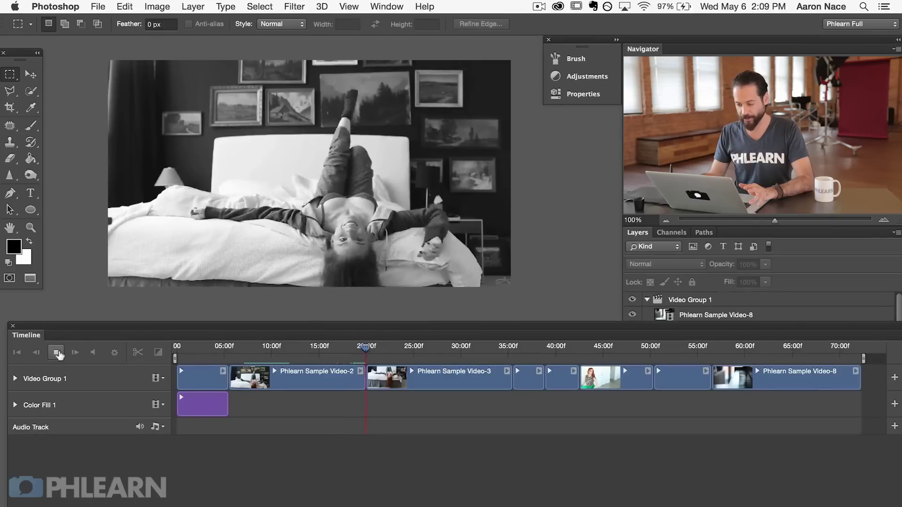
pyautogui.click(56, 352)
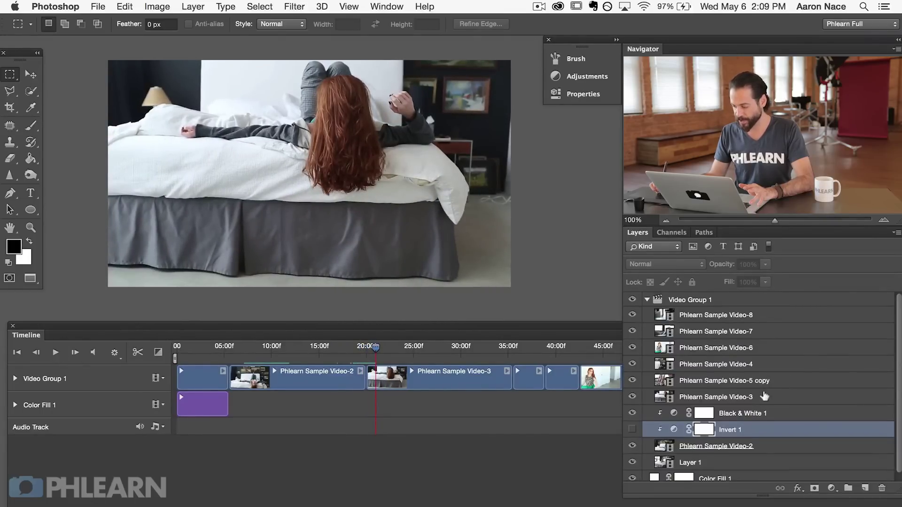
pyautogui.click(745, 395)
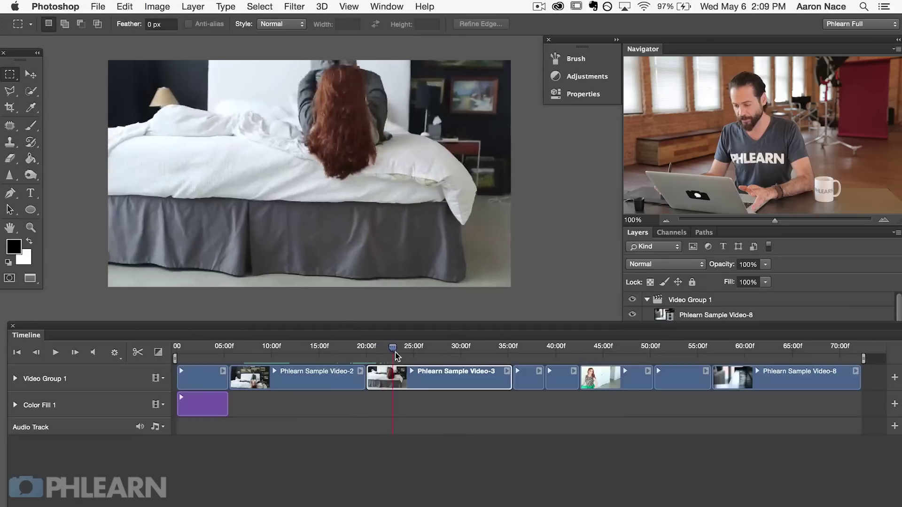
pyautogui.moveTo(397, 358); pyautogui.dragTo(396, 336)
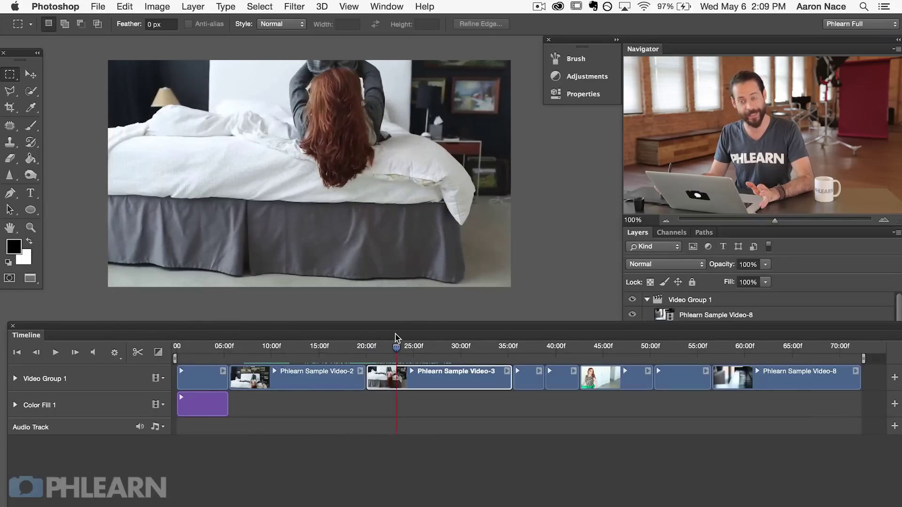
# - Delete the Black & White 1 and Invert 1 adjustment layers clipped to Phlearn Sample Video-2
pyautogui.click(818, 270)
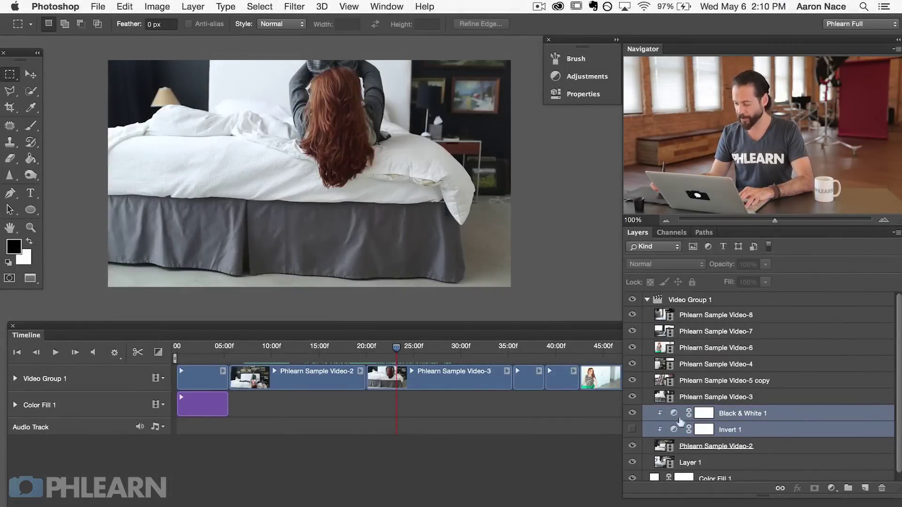
pyautogui.moveTo(641, 422); pyautogui.dragTo(882, 489)
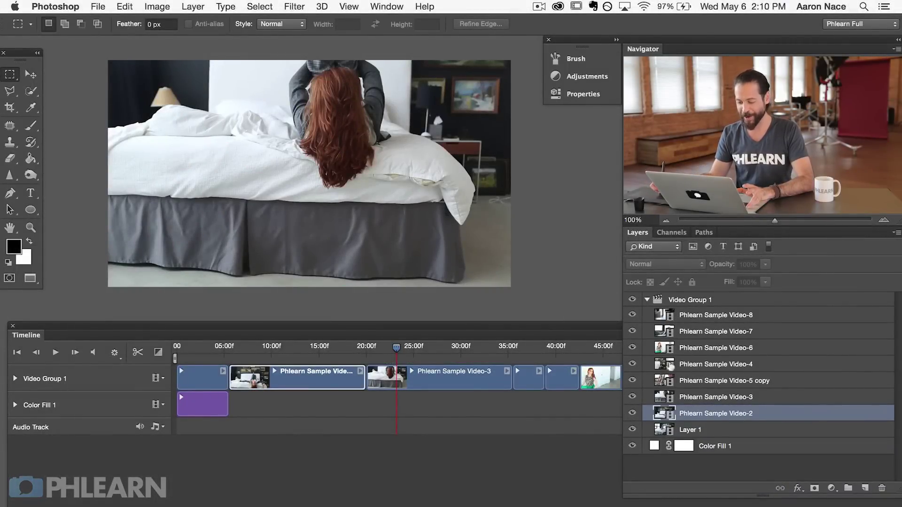
# - Move the playhead back into Phlearn Sample Video-2, then select and collapse Video Group 1 in the layer stack
pyautogui.moveTo(398, 349); pyautogui.dragTo(296, 352)
pyautogui.click(738, 299)
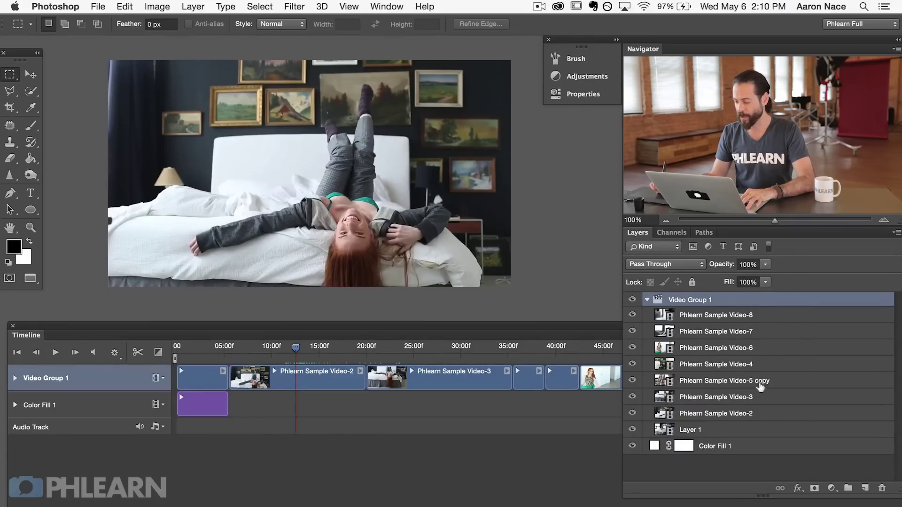
pyautogui.click(646, 299)
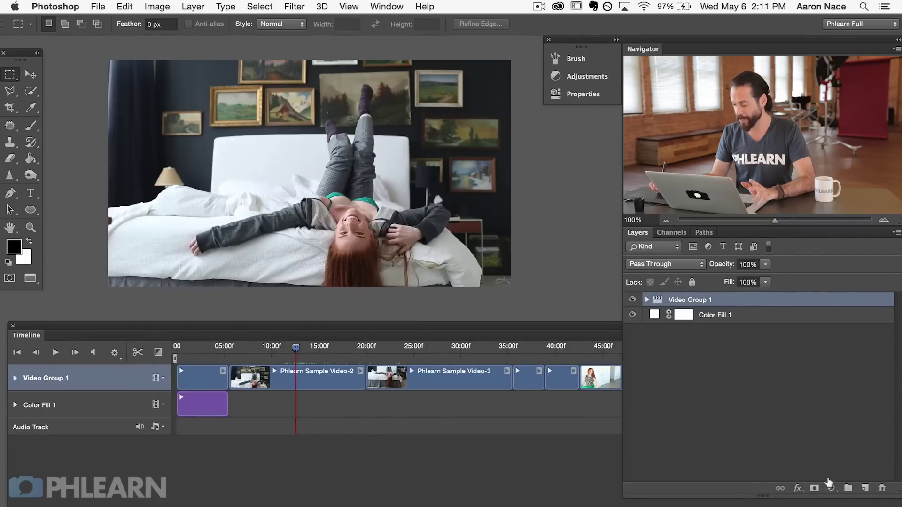
# - Add a Black & White adjustment layer with the Default preset above Video Group 1
pyautogui.click(831, 487)
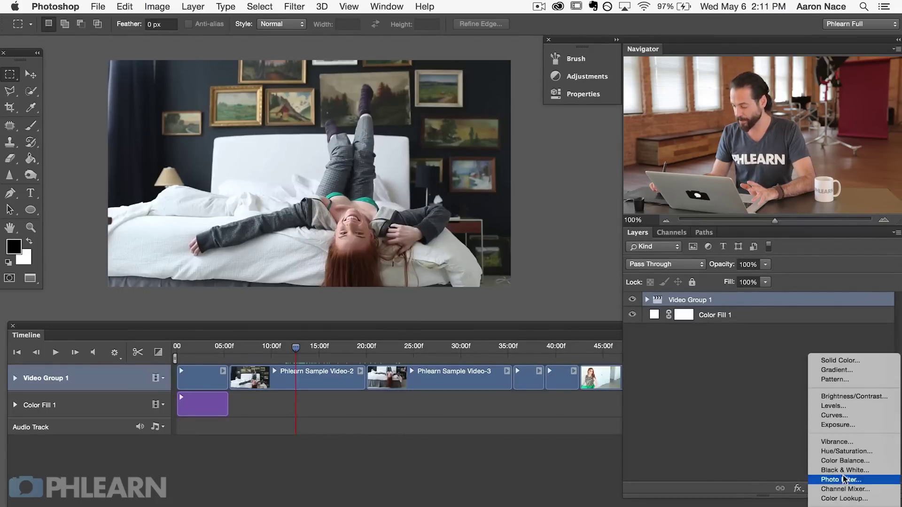
pyautogui.click(851, 470)
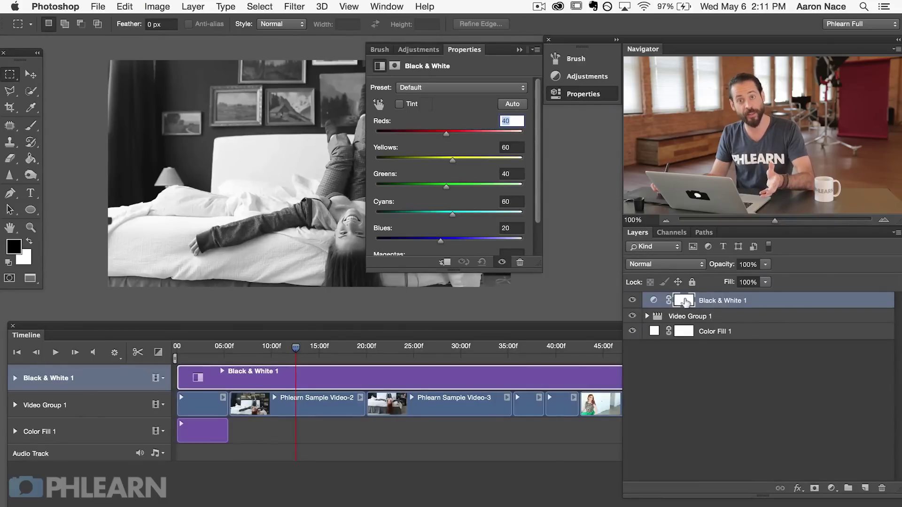
pyautogui.click(592, 96)
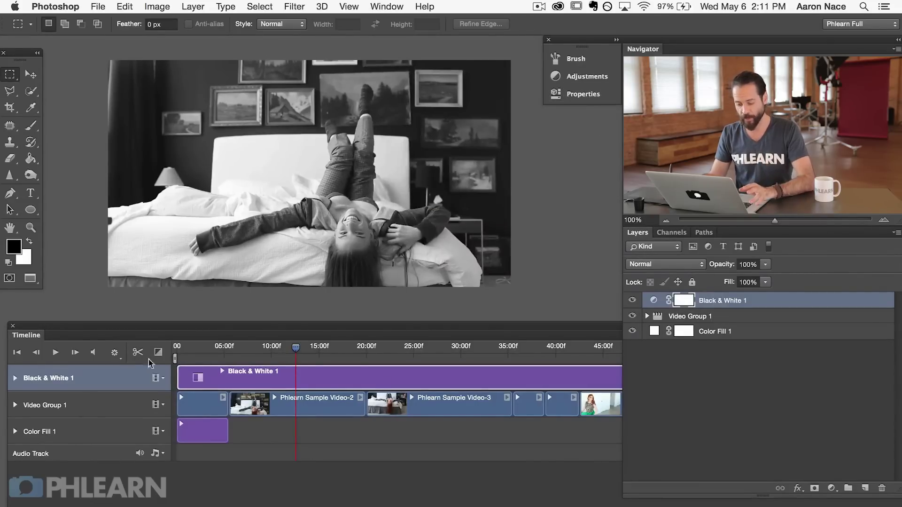
# - Play back the cut from Phlearn Sample Video-2 to Phlearn Sample Video-3 and scrub through the timeline to its start
pyautogui.click(345, 347)
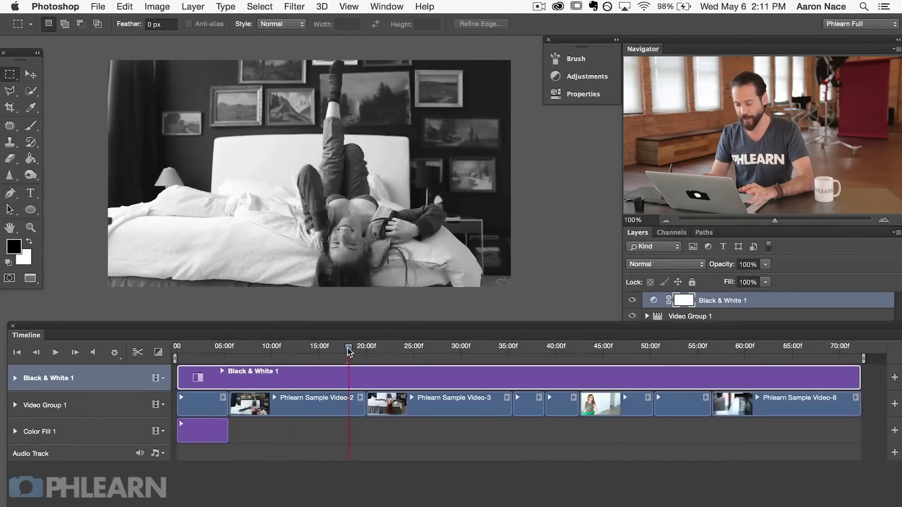
pyautogui.click(56, 352)
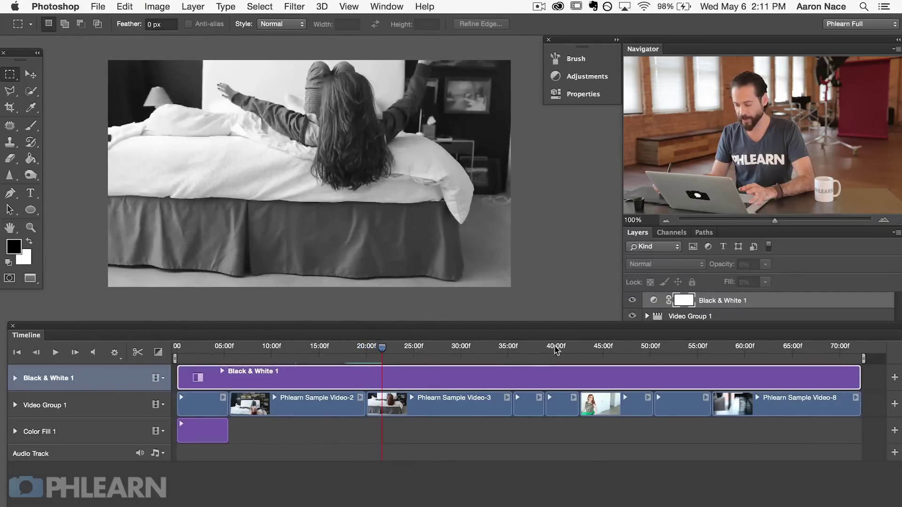
pyautogui.click(580, 346)
pyautogui.moveTo(580, 347); pyautogui.dragTo(177, 347)
pyautogui.click(55, 352)
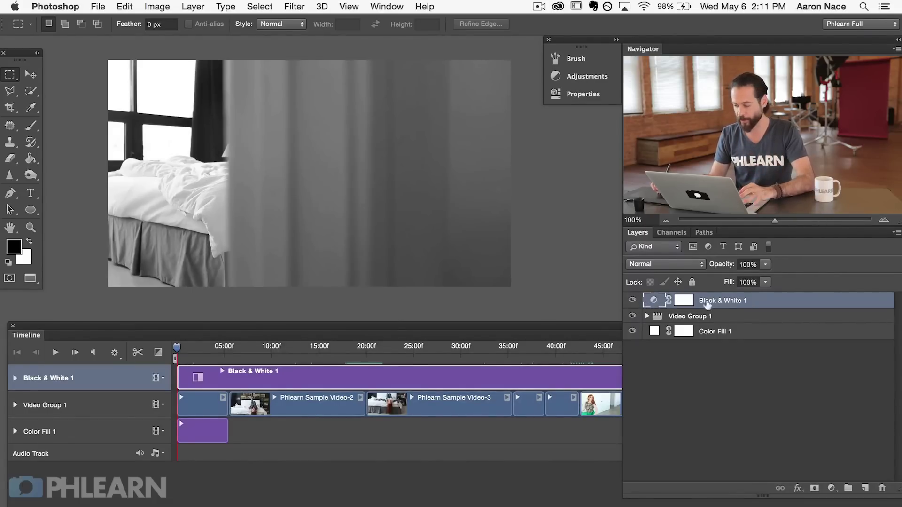
# - Draw a vertical black-to-transparent gradient from bottom to top on the Black & White 1 mask and view the mask alone
pyautogui.click(685, 300)
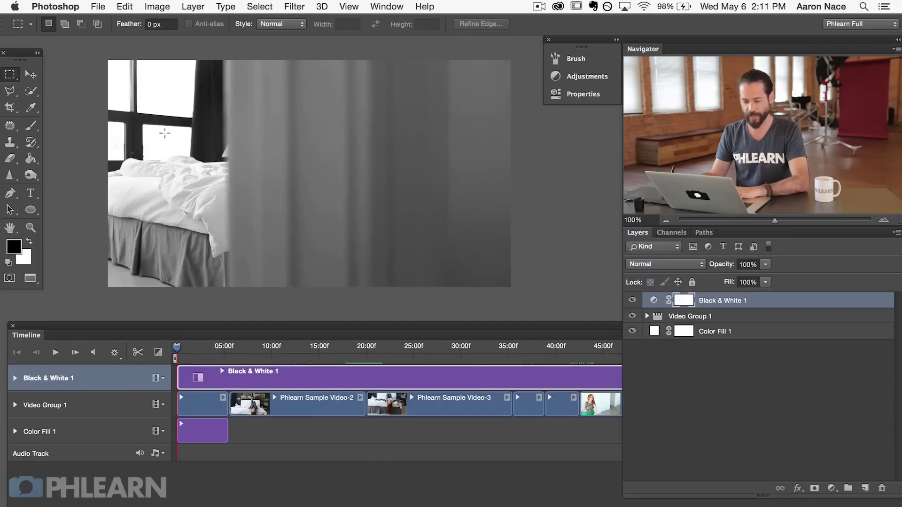
pyautogui.press('g')
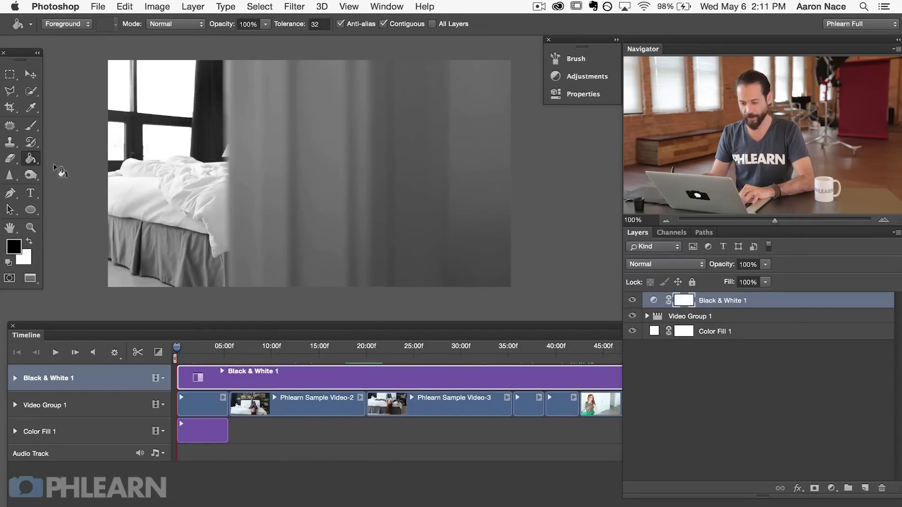
pyautogui.moveTo(29, 162); pyautogui.dragTo(71, 152)
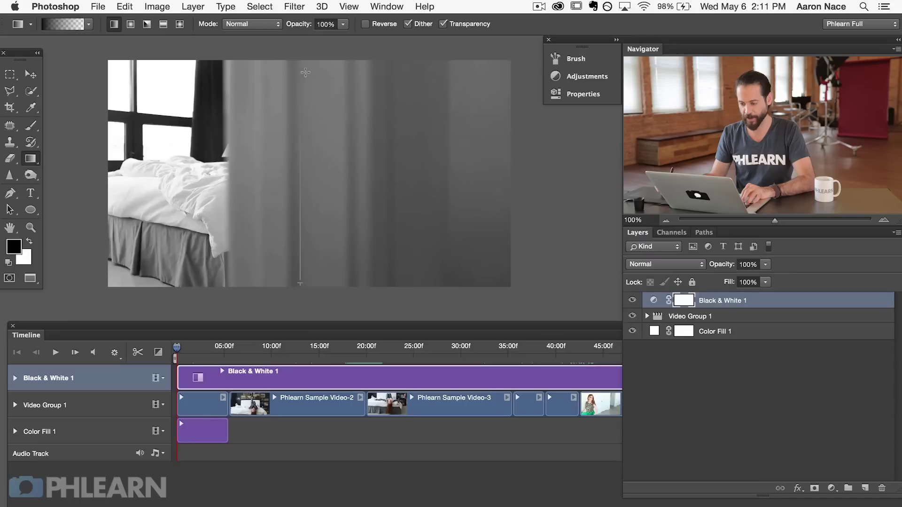
pyautogui.moveTo(306, 72); pyautogui.dragTo(306, 73)
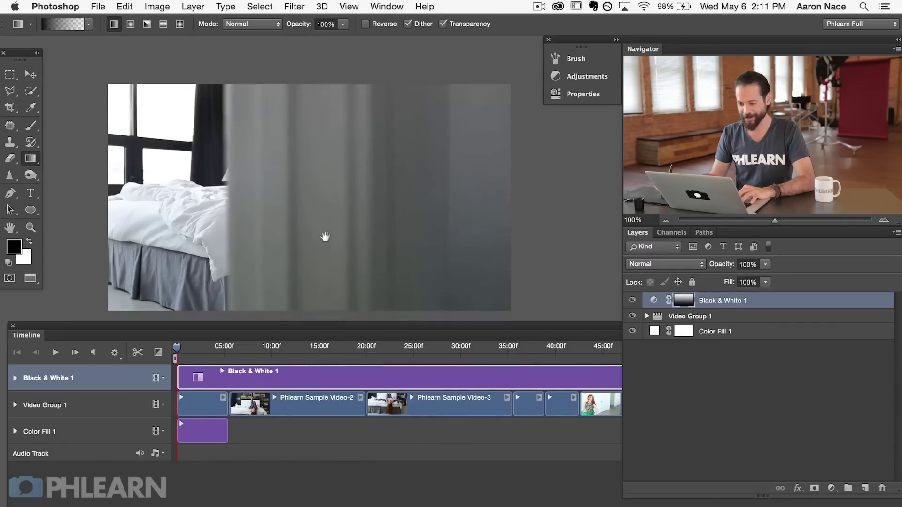
pyautogui.scroll(-4, 325, 239)
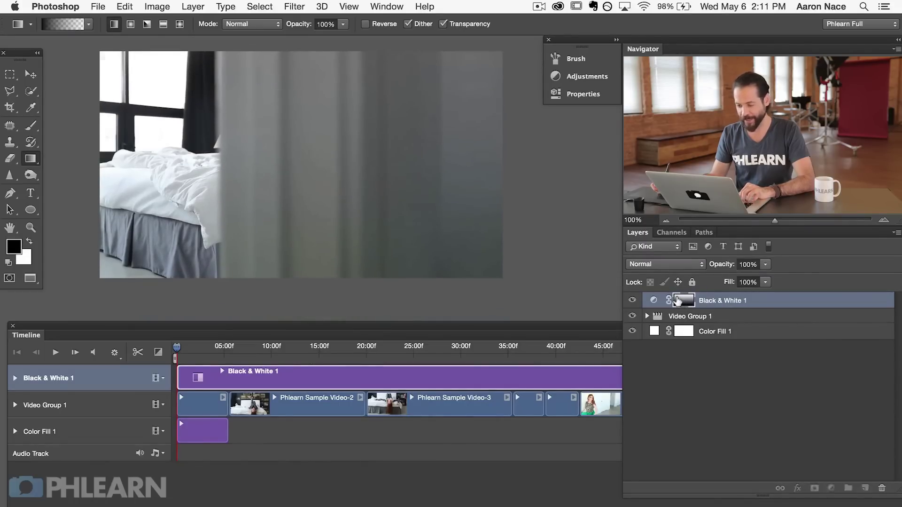
pyautogui.keyDown('alt'); pyautogui.click(677, 300); pyautogui.keyUp('alt')
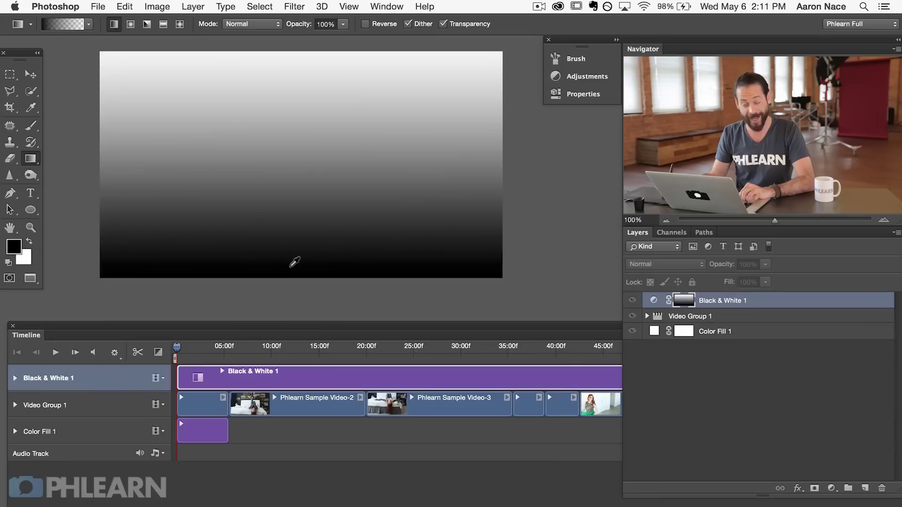
pyautogui.keyDown('alt'); pyautogui.click(682, 297); pyautogui.keyUp('alt')
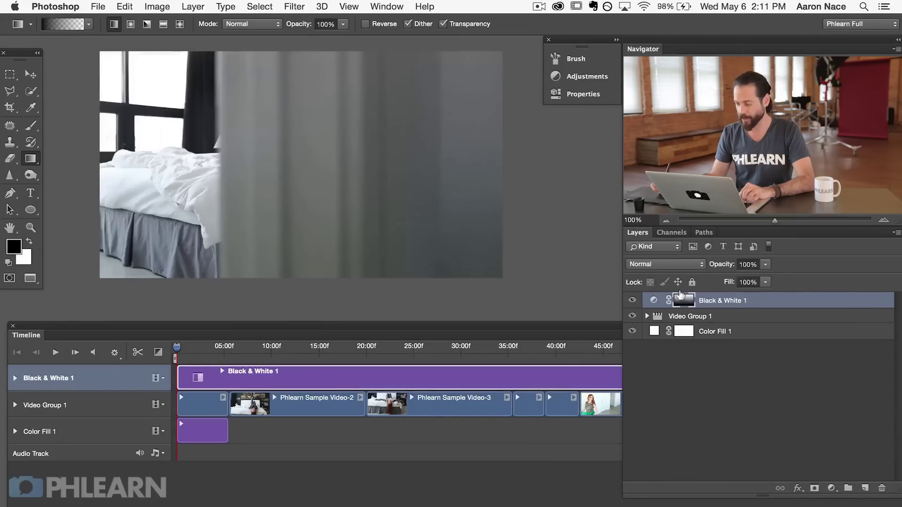
# - Play back the Phlearn Sample Video-2, Video-3 and green skirt clips to check the Black & White gradient mask
pyautogui.moveTo(353, 345); pyautogui.dragTo(343, 348)
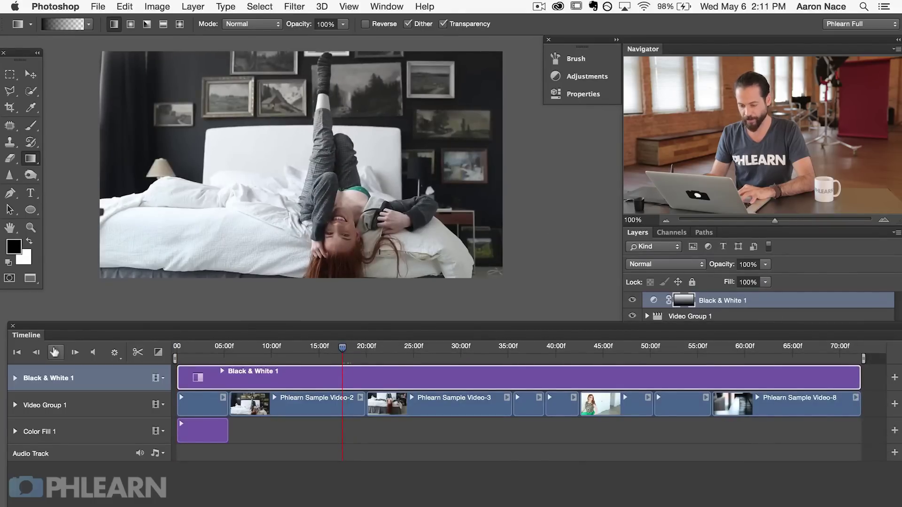
pyautogui.click(54, 351)
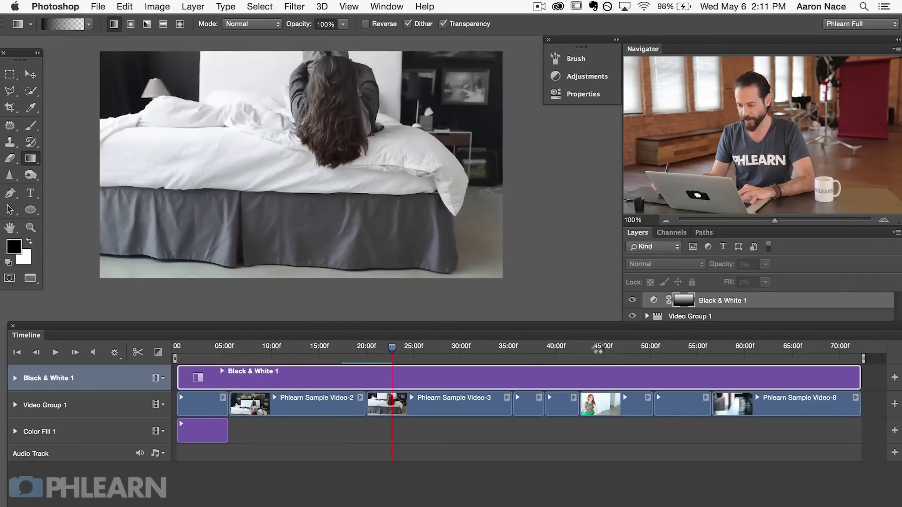
pyautogui.click(599, 351)
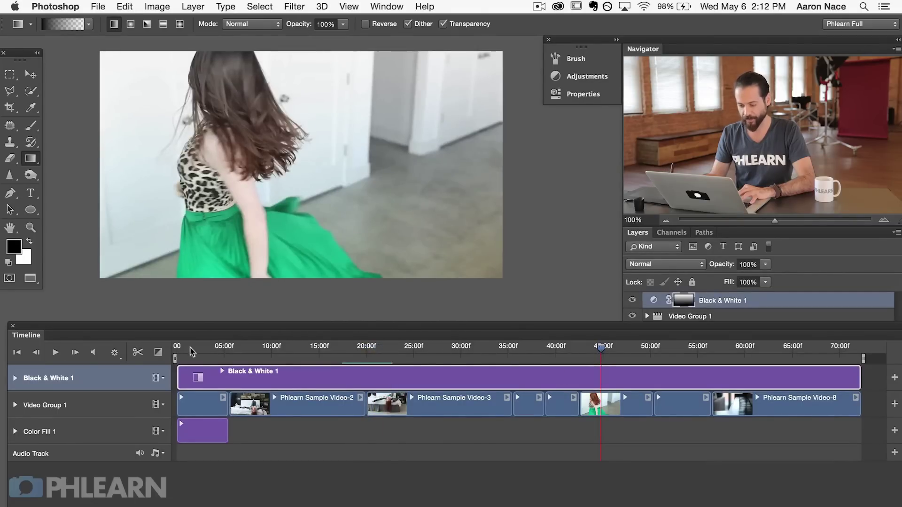
pyautogui.click(50, 352)
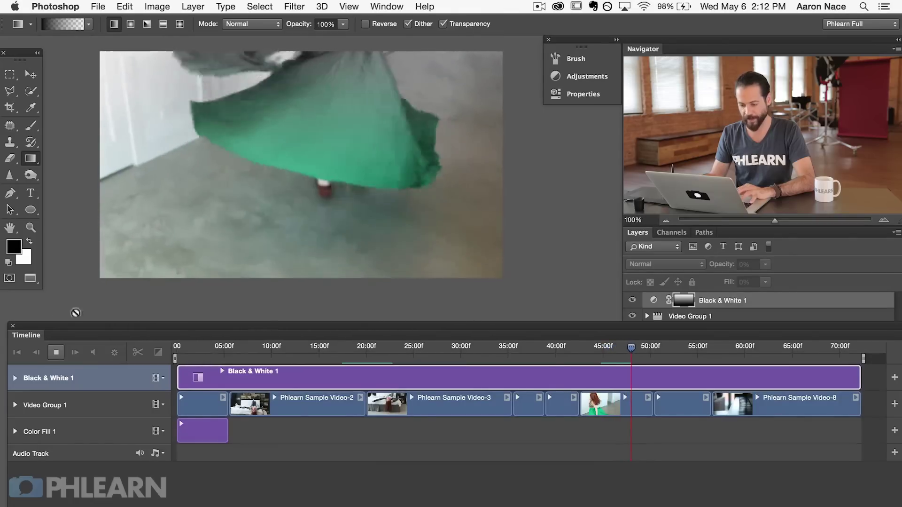
pyautogui.click(51, 353)
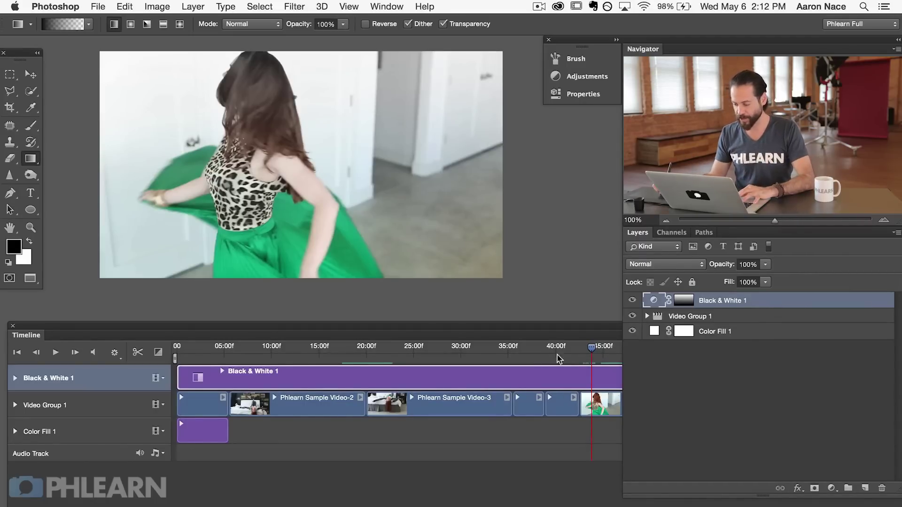
# - Park the playhead on the green skirt clip and delete the Black & White 1 adjustment layer
pyautogui.moveTo(595, 356); pyautogui.dragTo(601, 351)
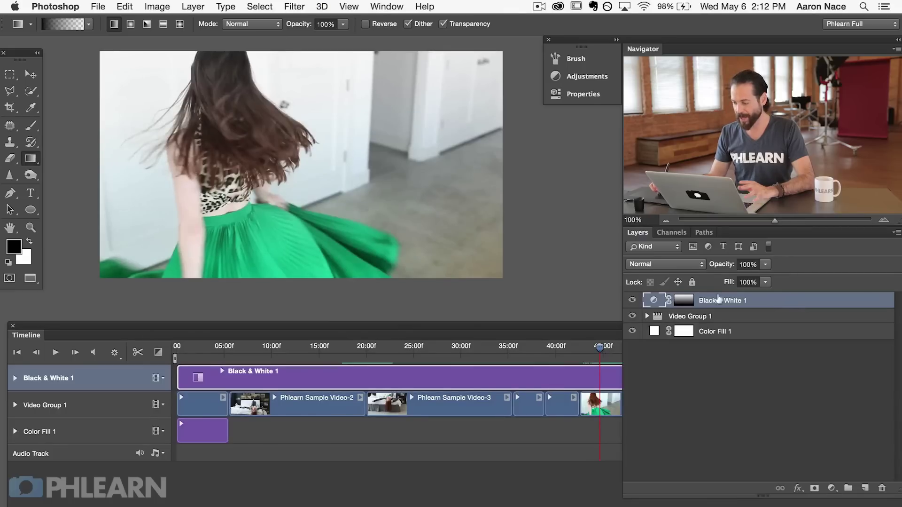
pyautogui.moveTo(772, 297); pyautogui.dragTo(882, 487)
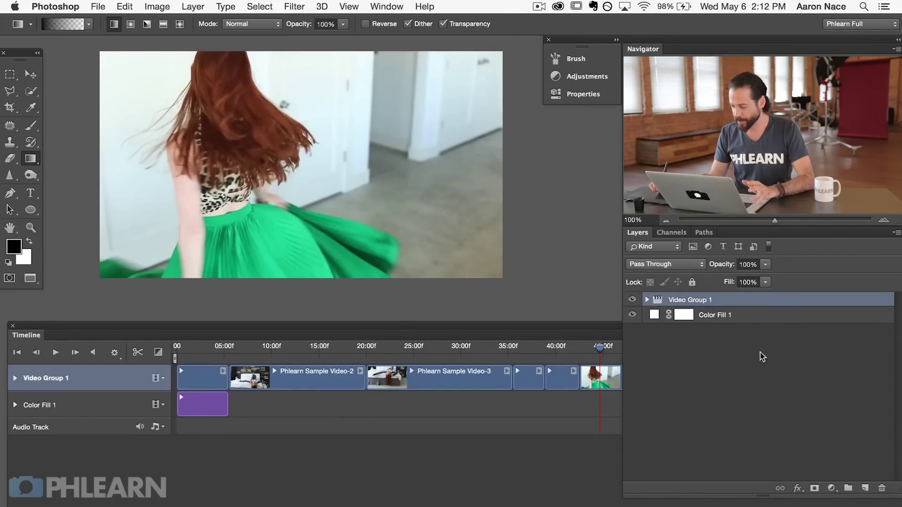
# - Add a Hue/Saturation adjustment layer above Video Group 1 and set its Greens to Hue +79 and Saturation +44
pyautogui.click(833, 485)
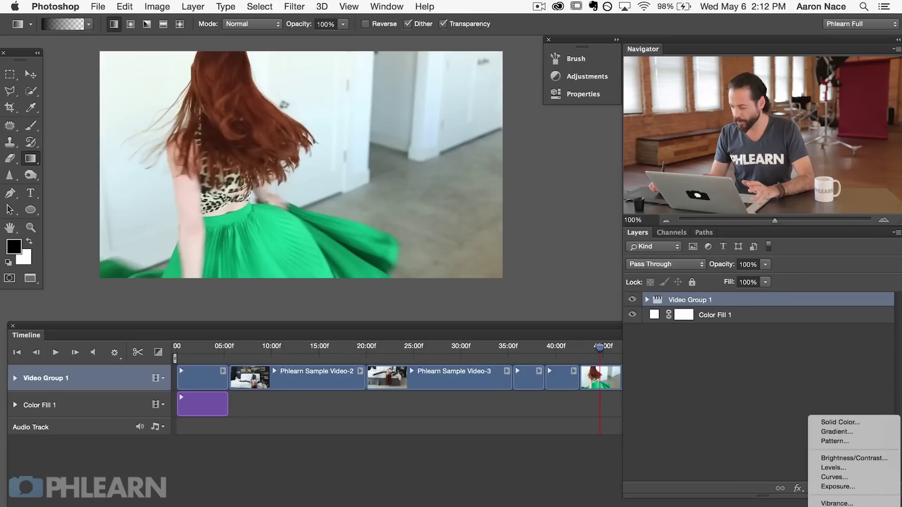
pyautogui.click(841, 506)
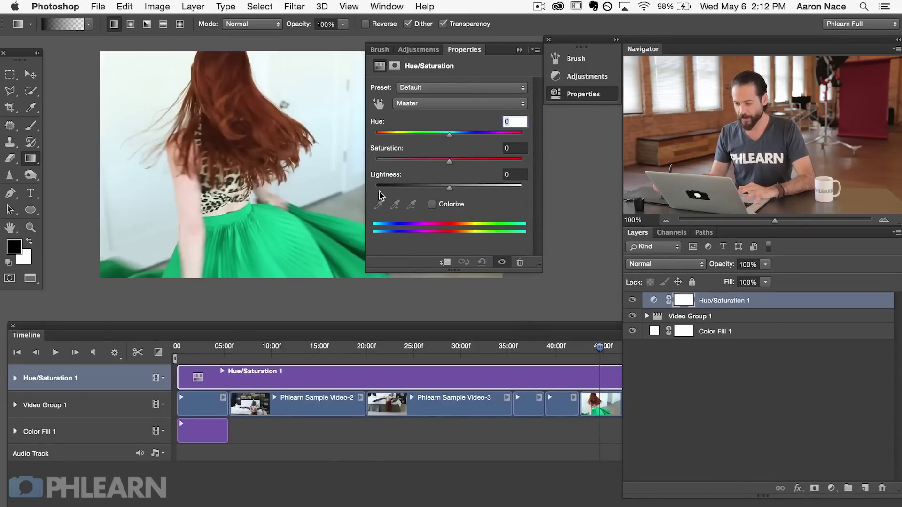
pyautogui.click(425, 104)
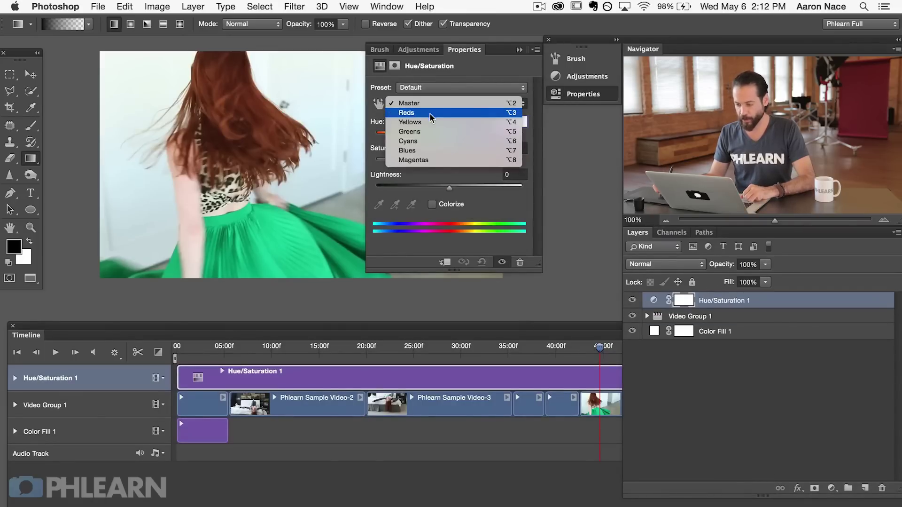
pyautogui.click(431, 131)
pyautogui.moveTo(451, 160); pyautogui.dragTo(464, 163)
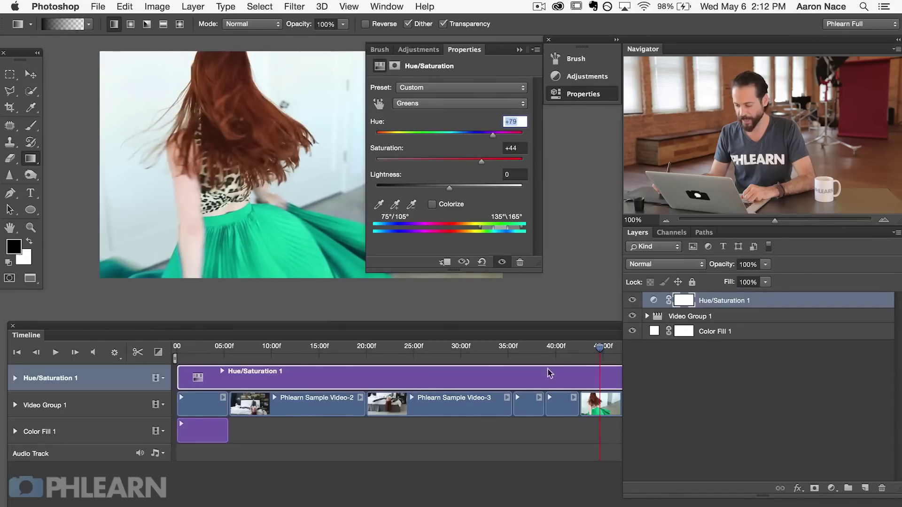
# - Play back the green skirt clip and compare Hue/Saturation 1 off and on for the clip at about 36 seconds
pyautogui.click(55, 350)
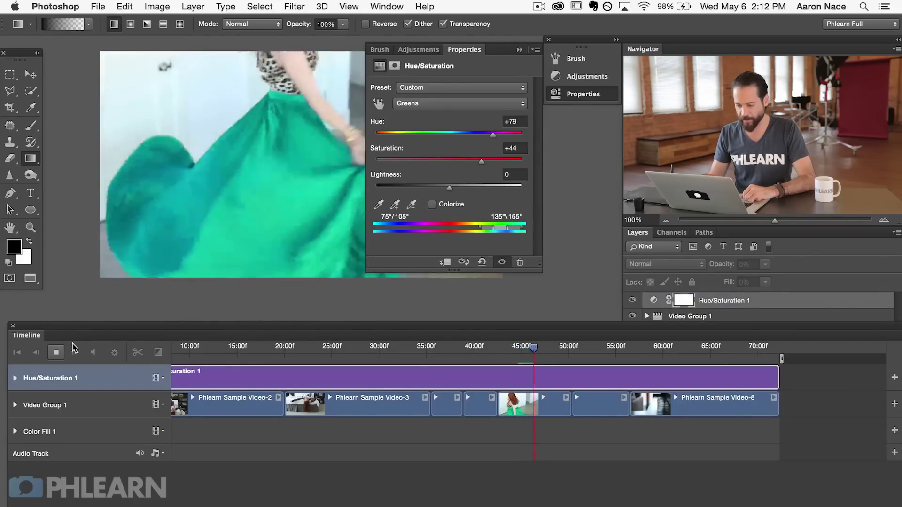
pyautogui.click(74, 351)
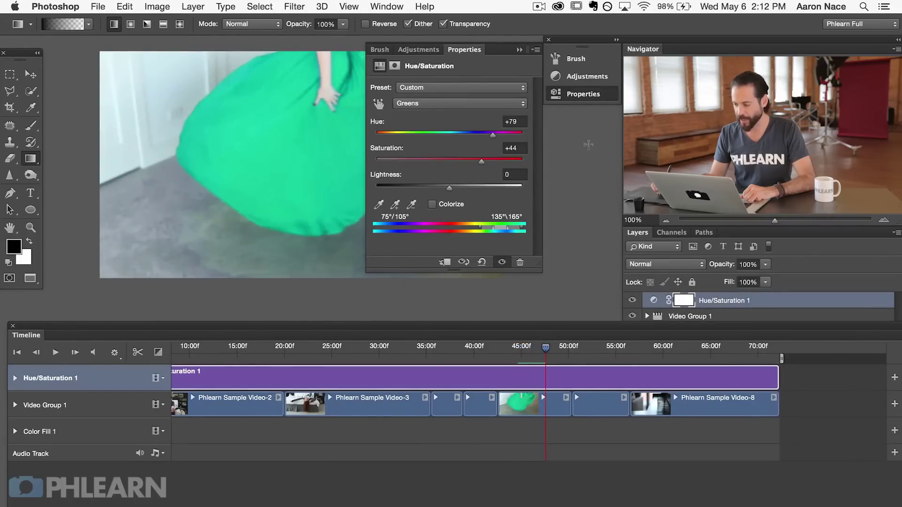
pyautogui.click(581, 94)
pyautogui.moveTo(556, 355); pyautogui.dragTo(441, 347)
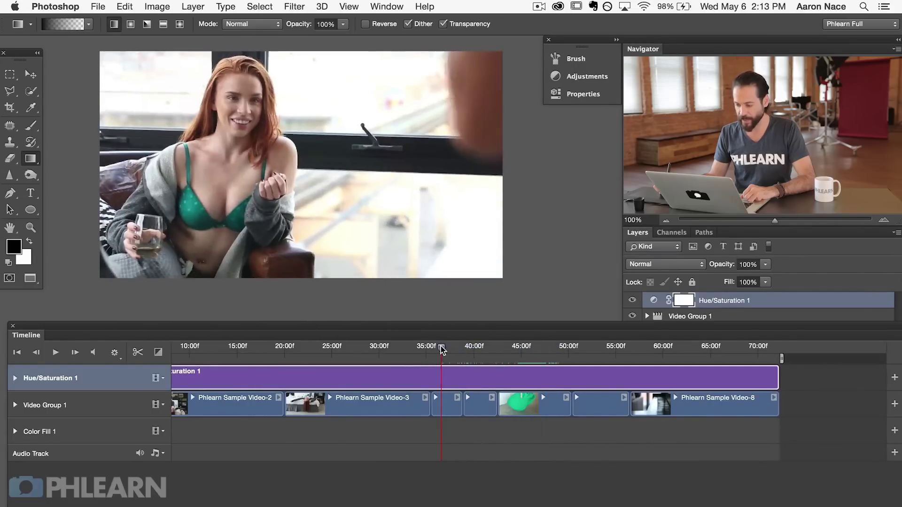
pyautogui.click(631, 299)
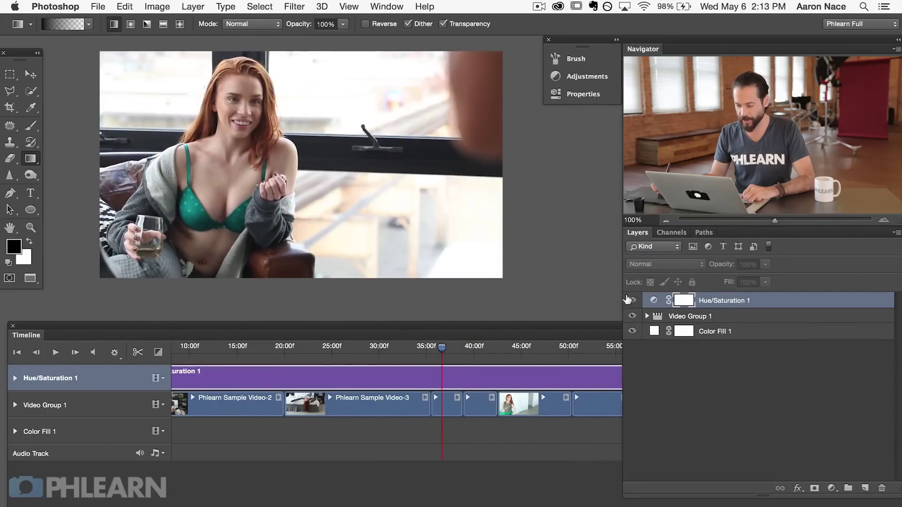
pyautogui.click(628, 299)
# - Compare Hue/Saturation 1 off and on for the clip at about 53 seconds and return to the green skirt clip
pyautogui.moveTo(442, 347); pyautogui.dragTo(601, 371)
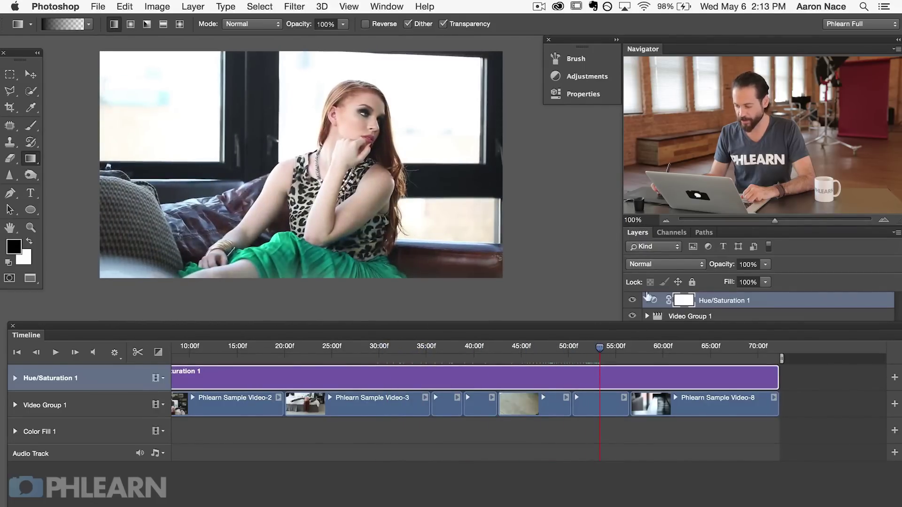
pyautogui.click(632, 299)
pyautogui.click(633, 300)
pyautogui.click(631, 300)
pyautogui.click(631, 301)
pyautogui.moveTo(598, 347); pyautogui.dragTo(533, 358)
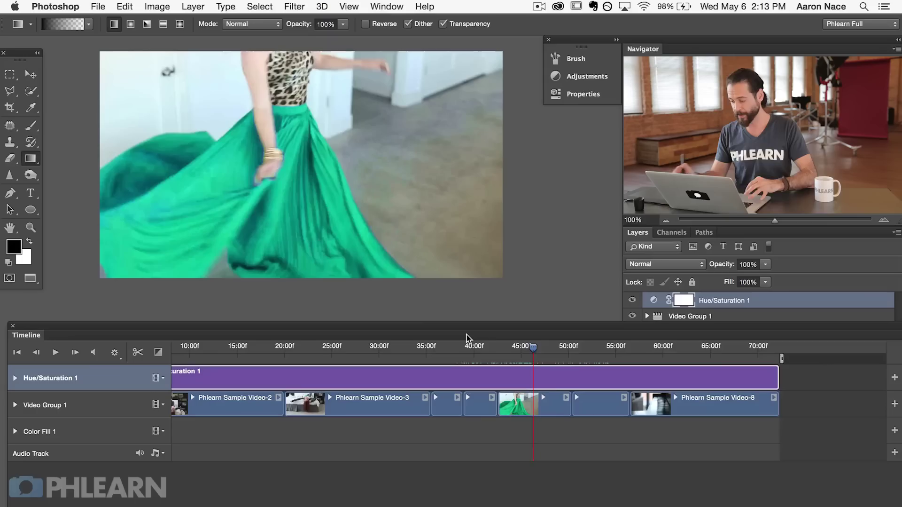
# - Delete the Hue/Saturation 1 adjustment layer and park the playhead on the clip at about 39 seconds
pyautogui.click(795, 299)
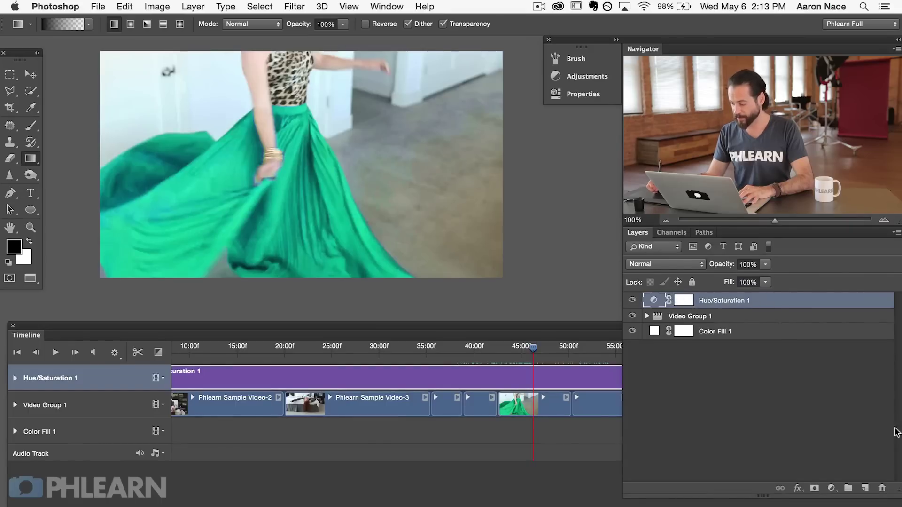
pyautogui.moveTo(844, 299); pyautogui.dragTo(882, 487)
pyautogui.moveTo(533, 352); pyautogui.dragTo(310, 348)
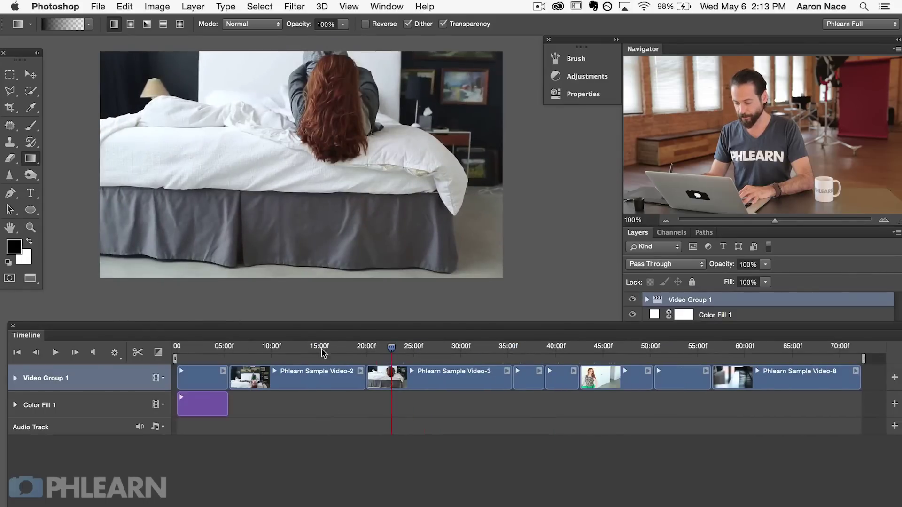
pyautogui.click(322, 354)
pyautogui.click(550, 350)
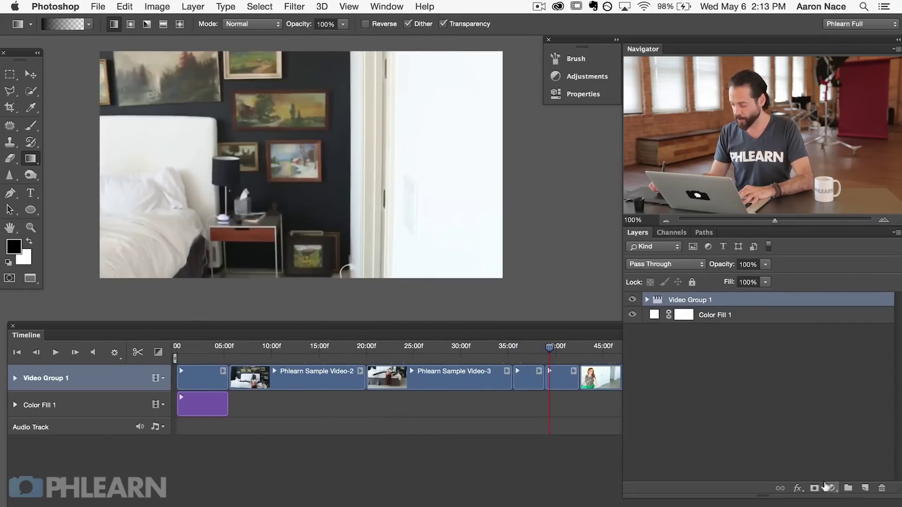
# - Add a Levels adjustment layer above Video Group 1 and set the Blue channel's black output level to 39
pyautogui.click(827, 487)
pyautogui.click(842, 505)
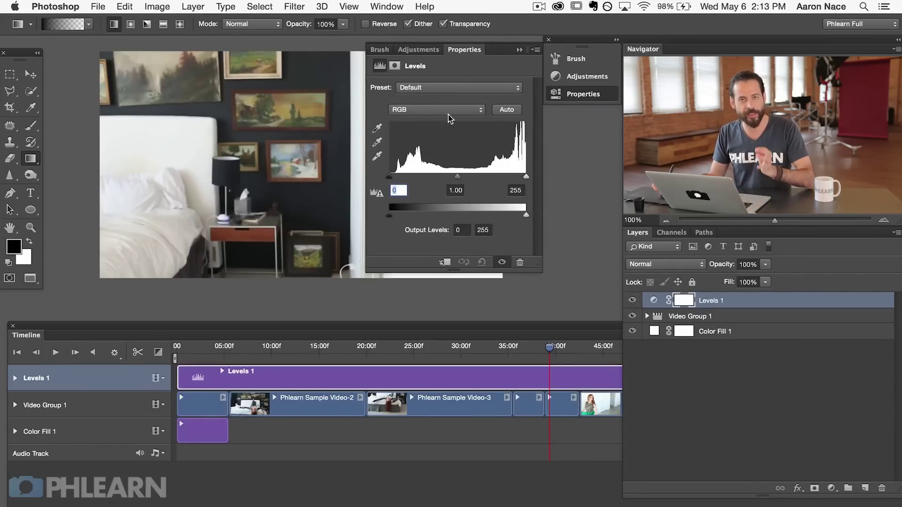
pyautogui.click(420, 111)
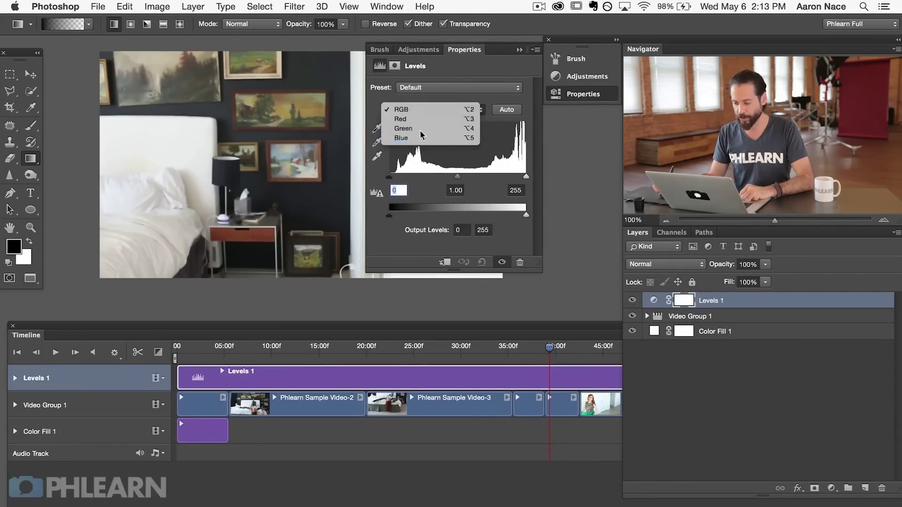
pyautogui.click(412, 142)
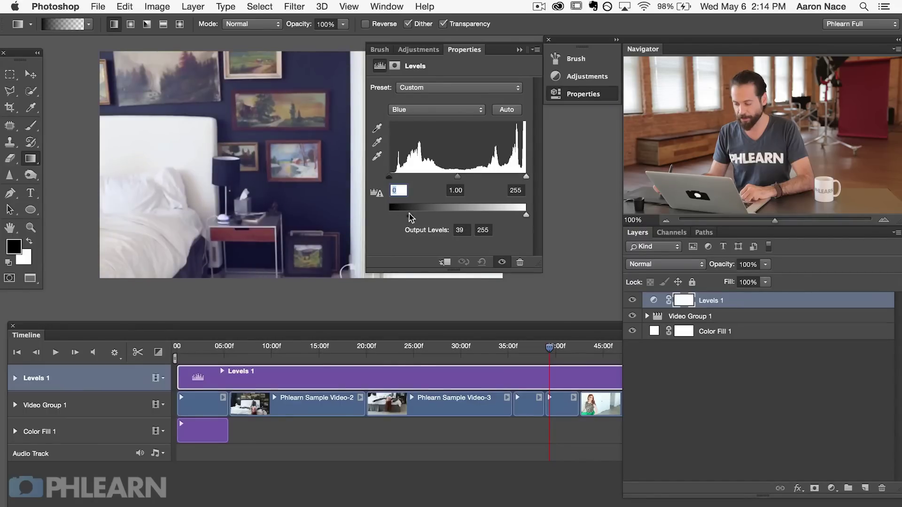
# - Compare Levels 1 off and on over Phlearn Sample Video-2 and set the Blue output levels to 51 and 236
pyautogui.click(317, 352)
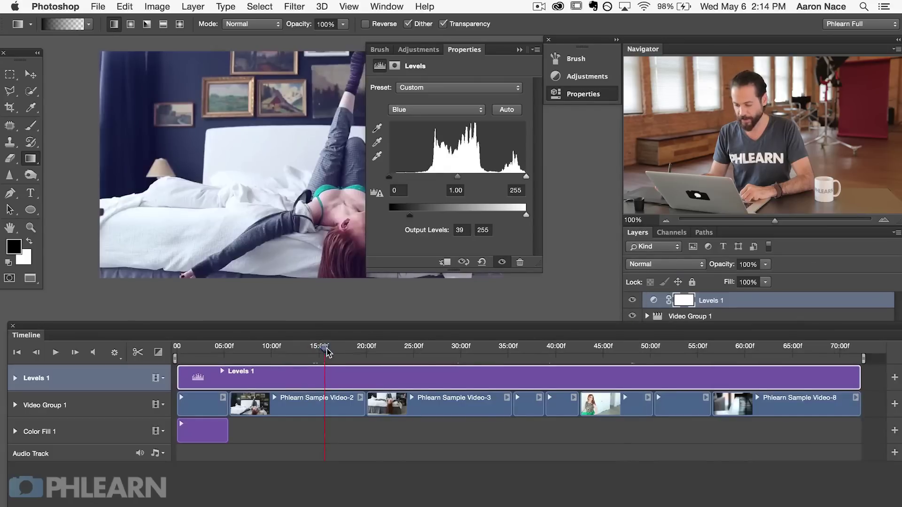
pyautogui.click(631, 299)
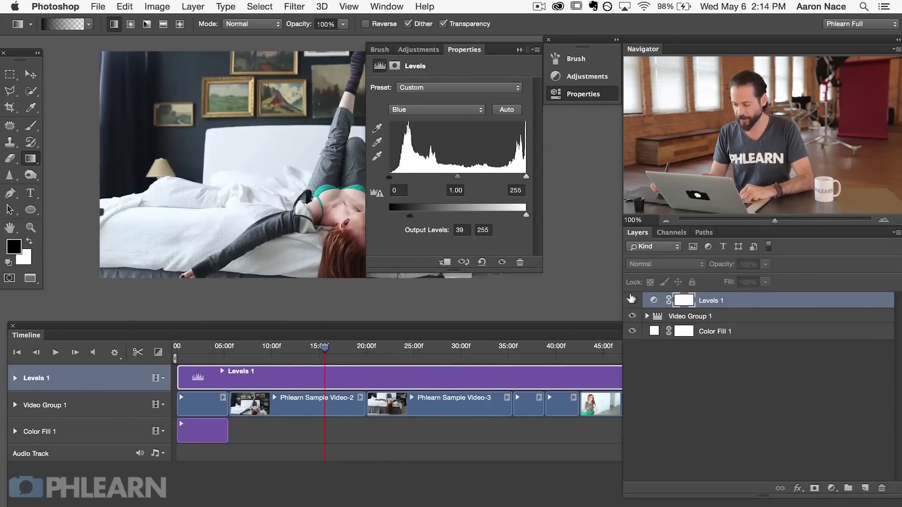
pyautogui.click(632, 299)
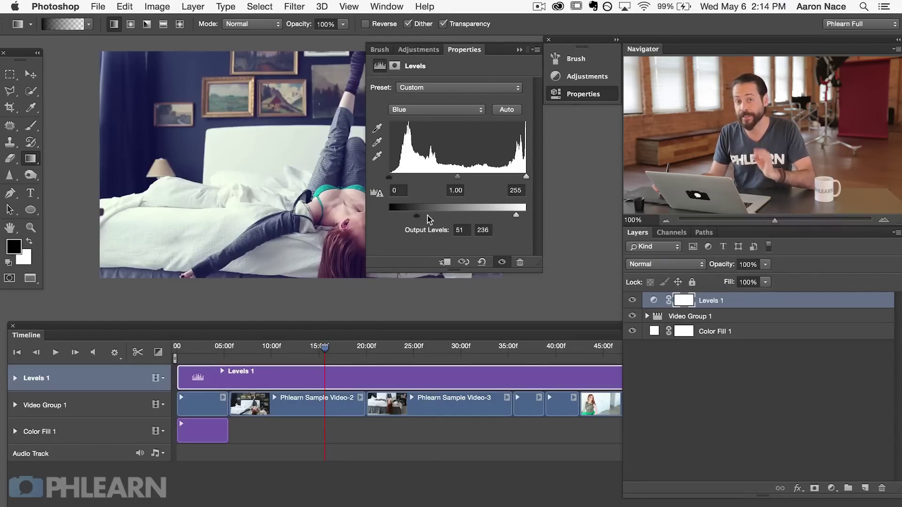
# - Collapse the Levels properties and repeatedly compare the full Phlearn Sample Video-2 frame with Levels 1 off and on
pyautogui.click(583, 96)
pyautogui.click(628, 300)
pyautogui.click(630, 300)
pyautogui.click(630, 300)
pyautogui.click(629, 299)
pyautogui.click(630, 299)
pyautogui.click(630, 300)
pyautogui.click(630, 300)
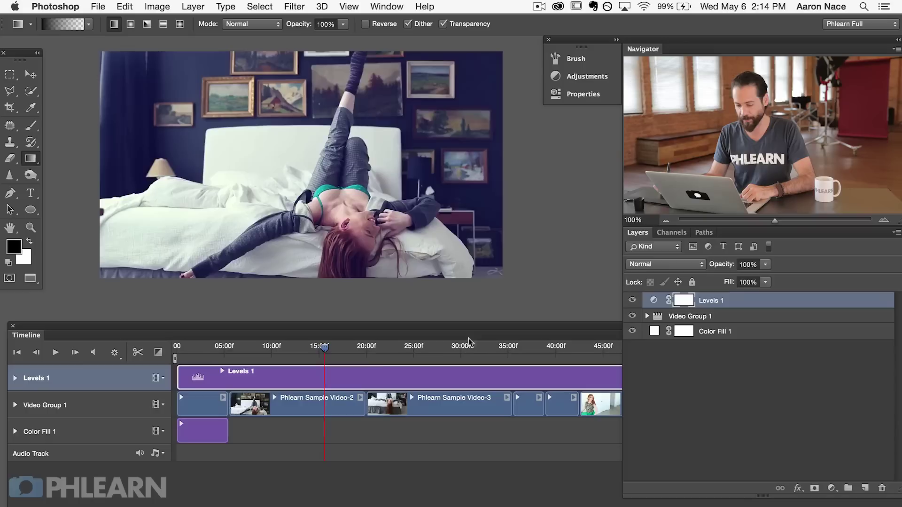
# - Play back Phlearn Sample Video-2 with the Levels effect and compare Levels 1 off and on over the green skirt clip
pyautogui.click(56, 352)
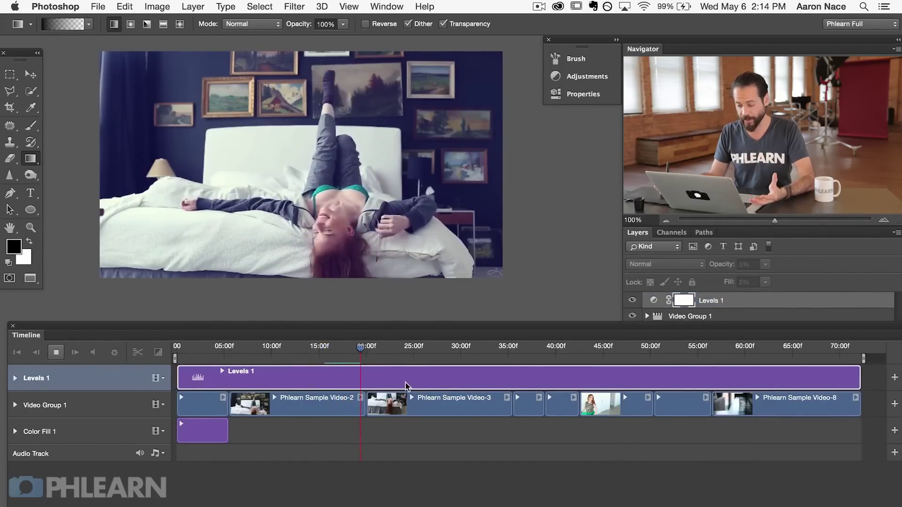
pyautogui.click(535, 353)
pyautogui.moveTo(530, 362); pyautogui.dragTo(593, 353)
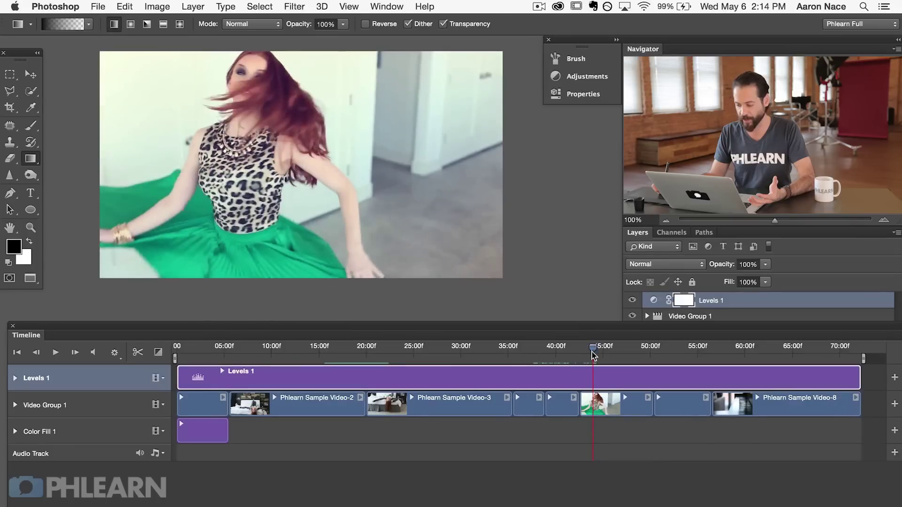
pyautogui.click(632, 300)
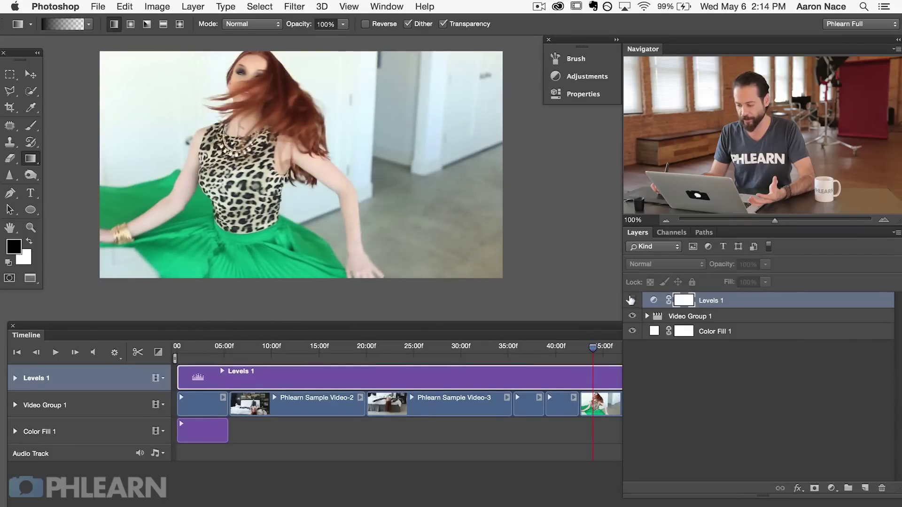
pyautogui.click(631, 300)
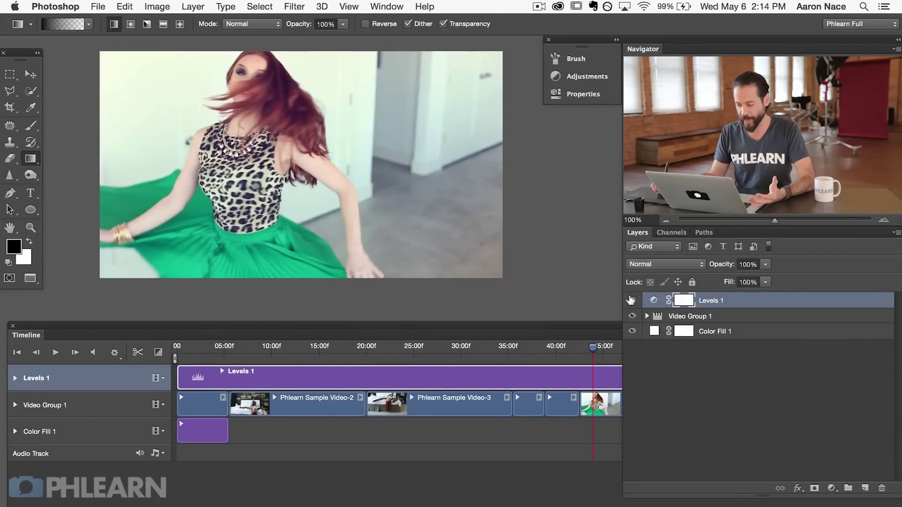
# - Shorten the Levels 1 layer on the timeline so it ends with the Phlearn Sample Video-3 clip
pyautogui.click(530, 487)
pyautogui.scroll(-5, 517, 404)
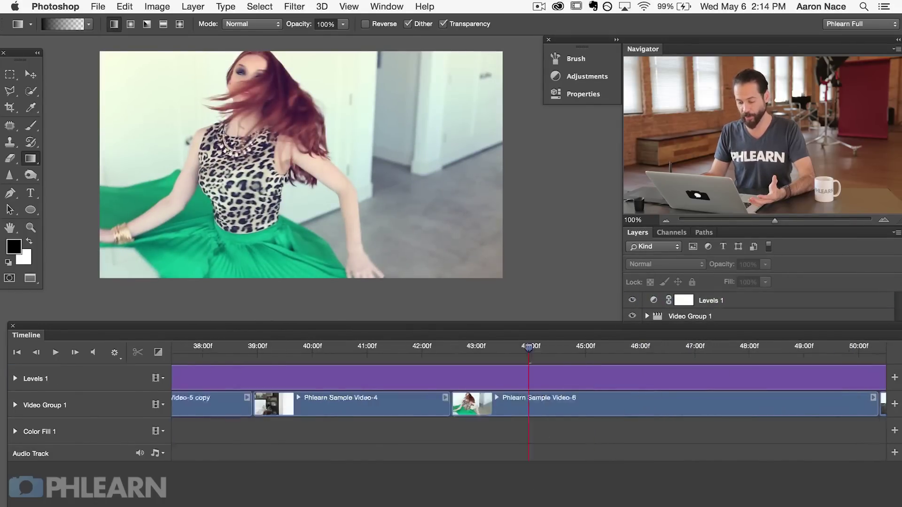
pyautogui.scroll(5, 517, 404)
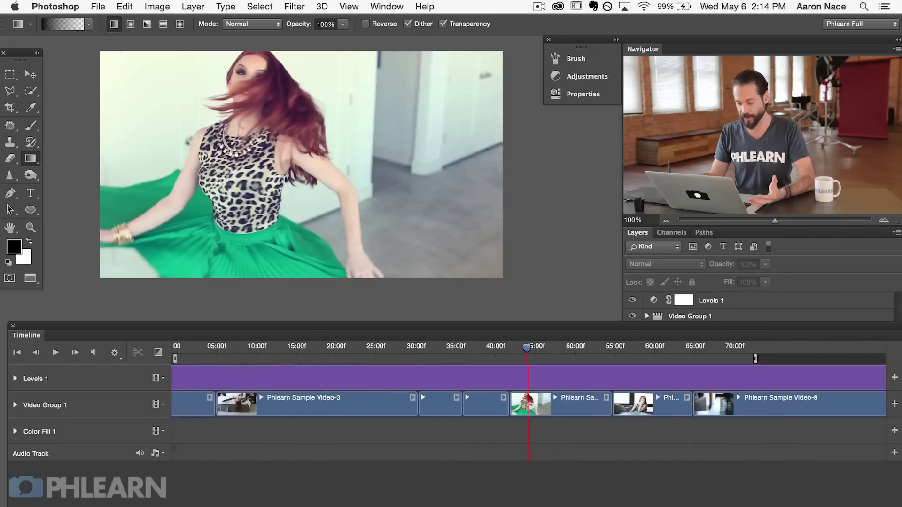
pyautogui.scroll(-5, 528, 404)
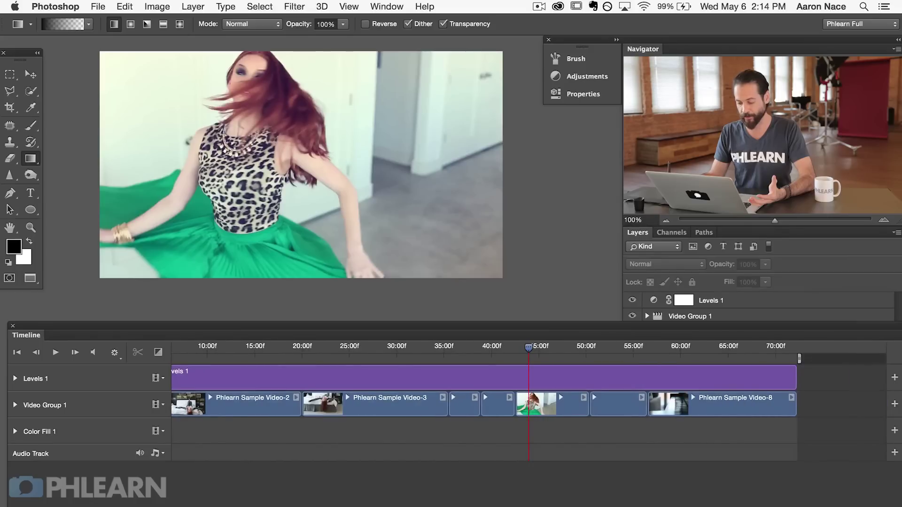
pyautogui.hscroll(-2, 528, 405)
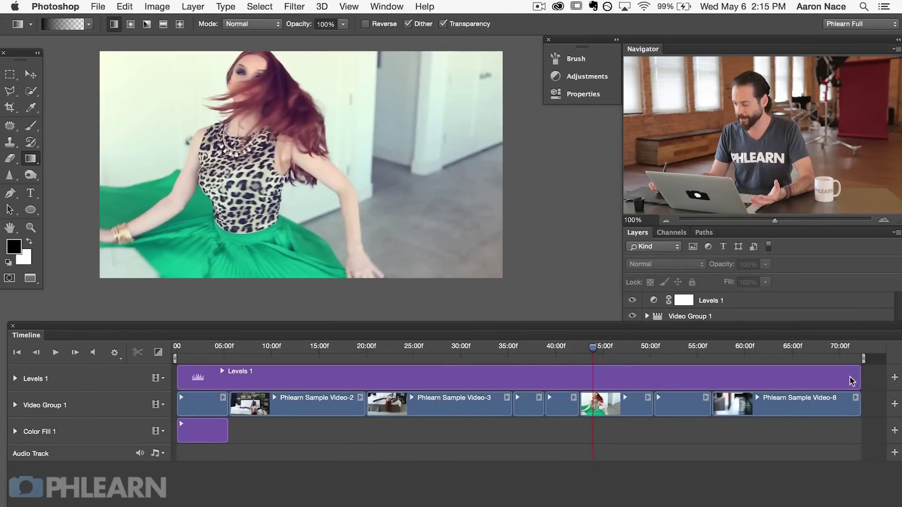
pyautogui.moveTo(858, 373); pyautogui.dragTo(509, 377)
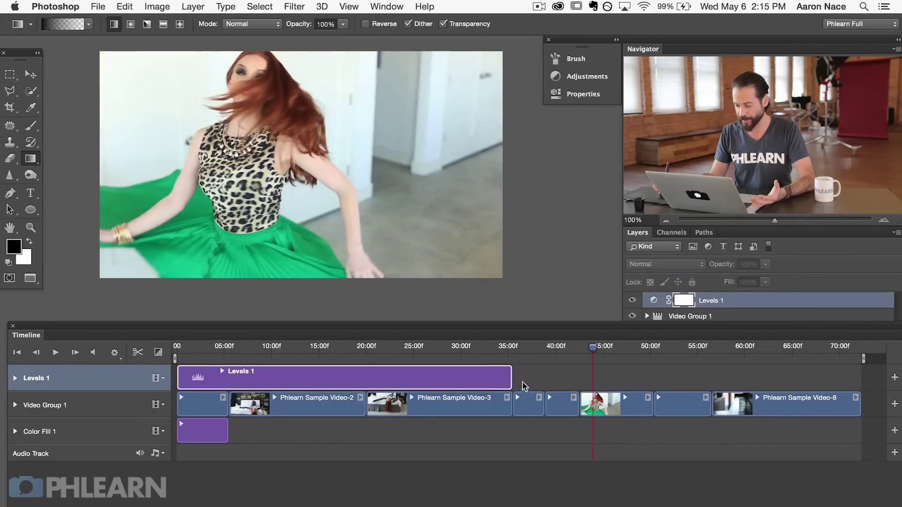
# - Play back the cut at the end of Phlearn Sample Video-3 to check where the Levels 1 effect stops
pyautogui.click(493, 345)
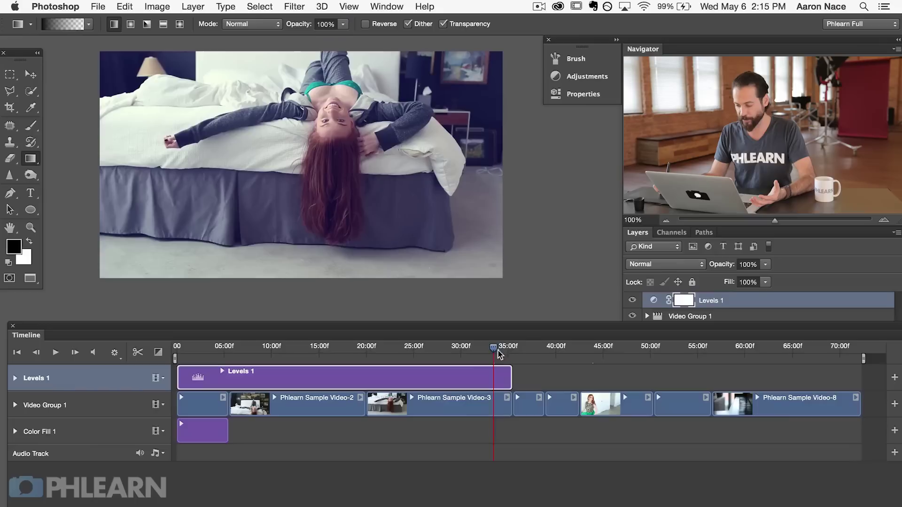
pyautogui.click(52, 351)
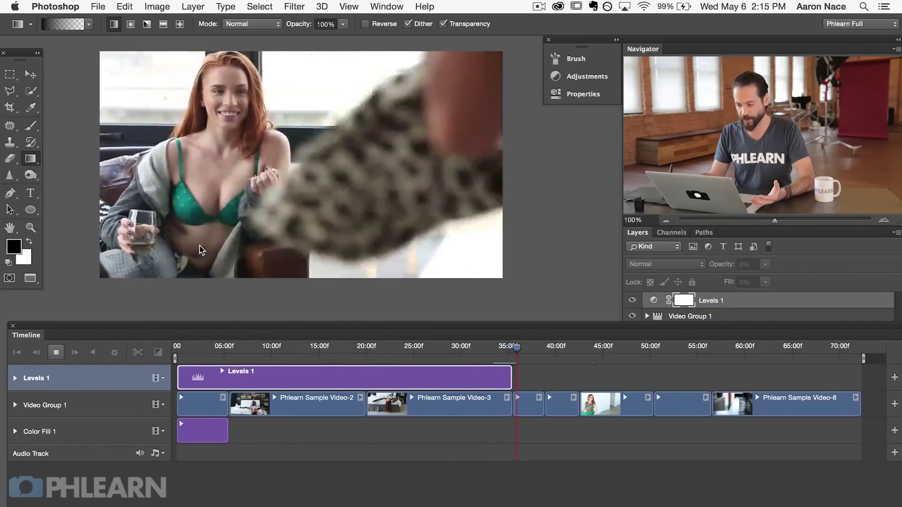
pyautogui.click(54, 353)
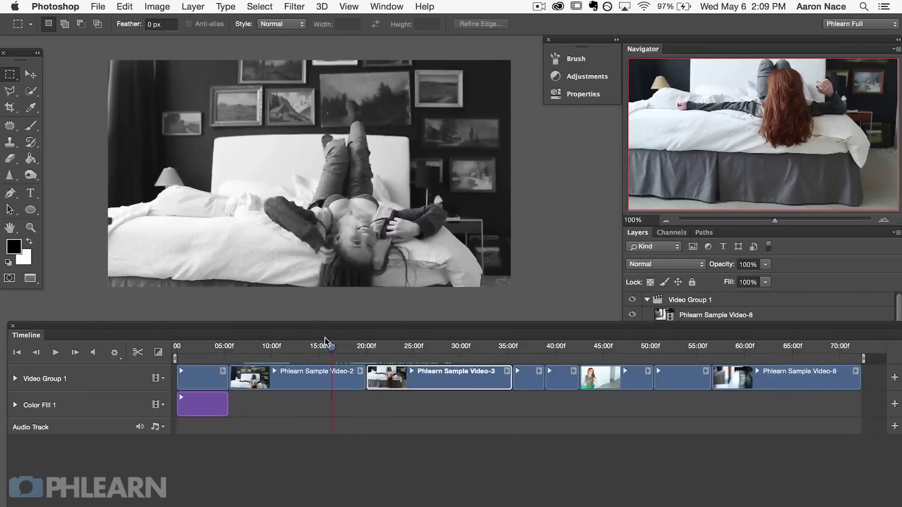
pyautogui.moveTo(326, 338); pyautogui.dragTo(387, 336)
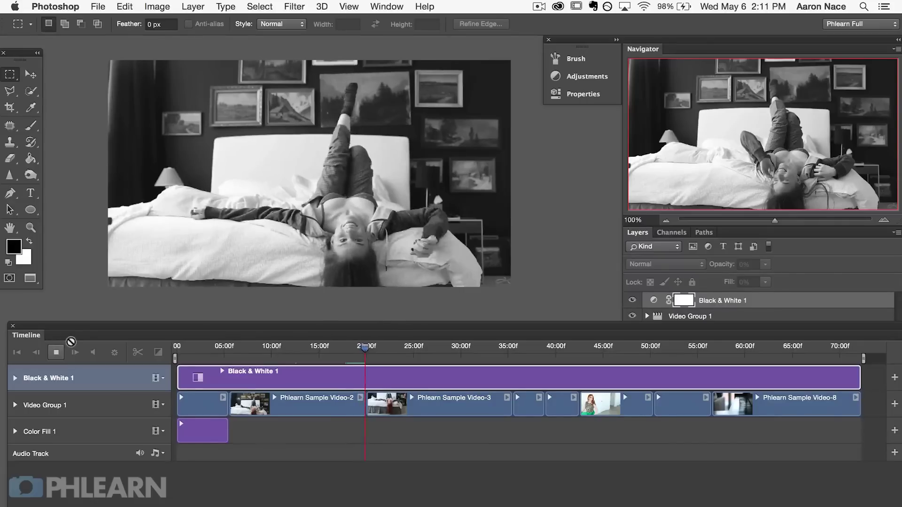
pyautogui.moveTo(584, 345); pyautogui.dragTo(592, 346)
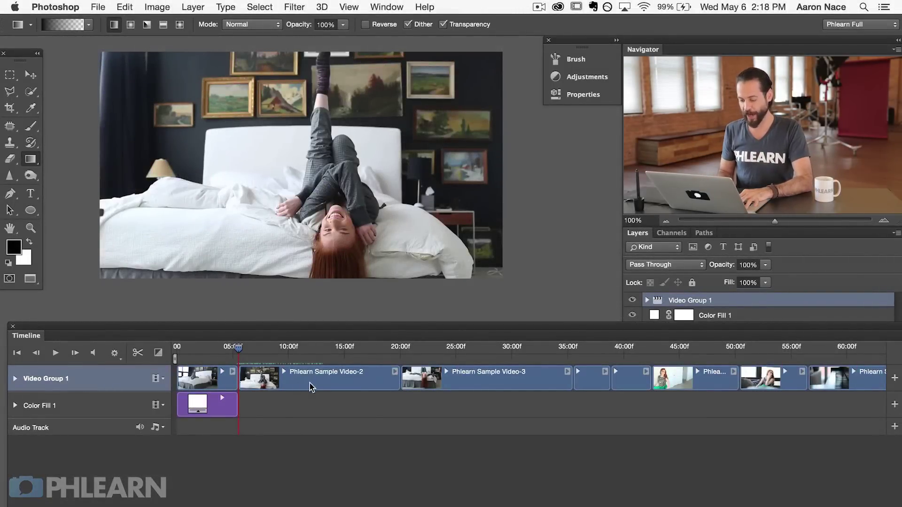
# - Convert the Phlearn Sample Video-2 clip to a Smart Object
pyautogui.click(325, 379)
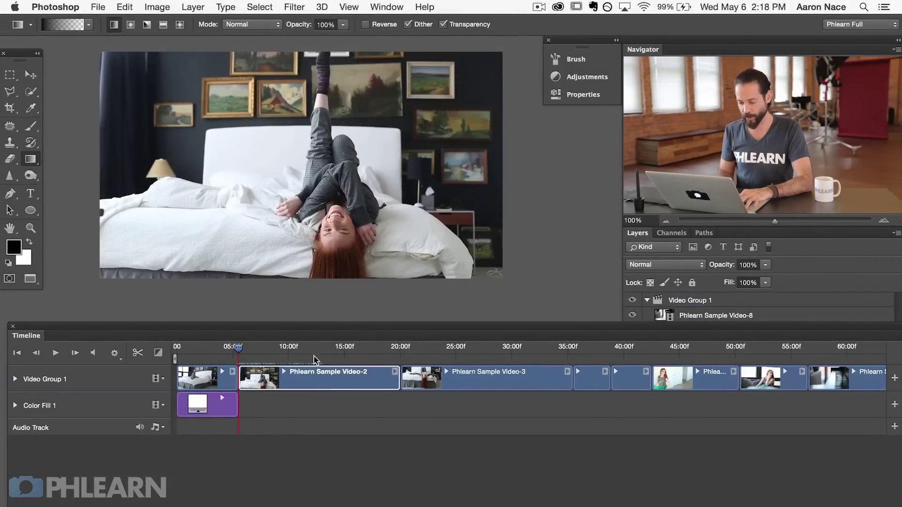
pyautogui.click(299, 349)
pyautogui.moveTo(299, 349); pyautogui.dragTo(265, 352)
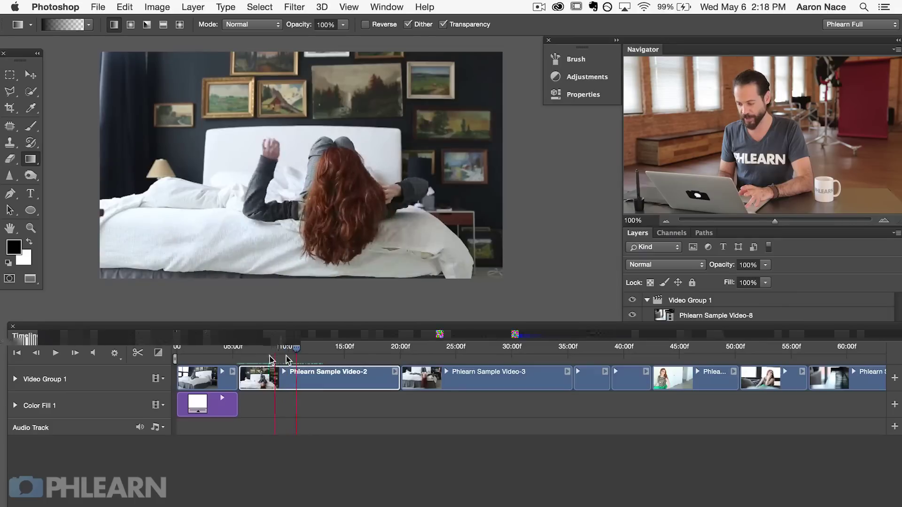
pyautogui.click(799, 270)
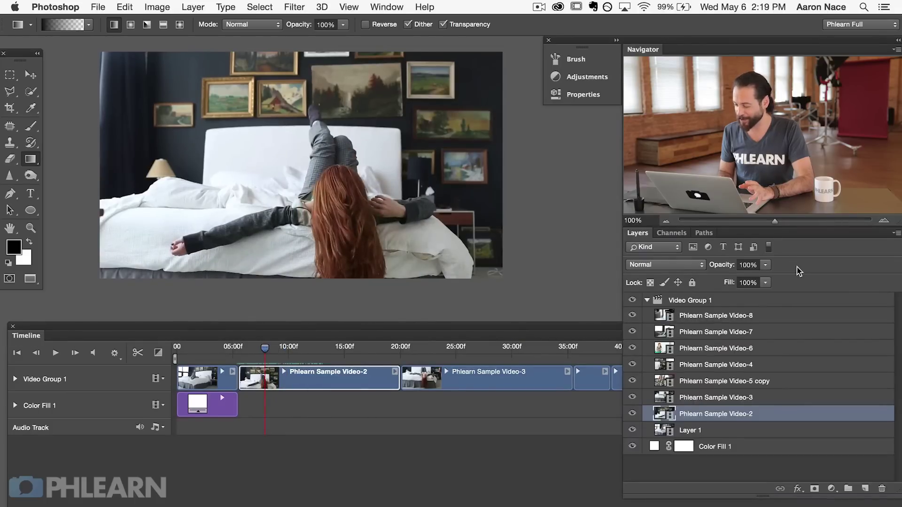
pyautogui.rightClick(762, 415)
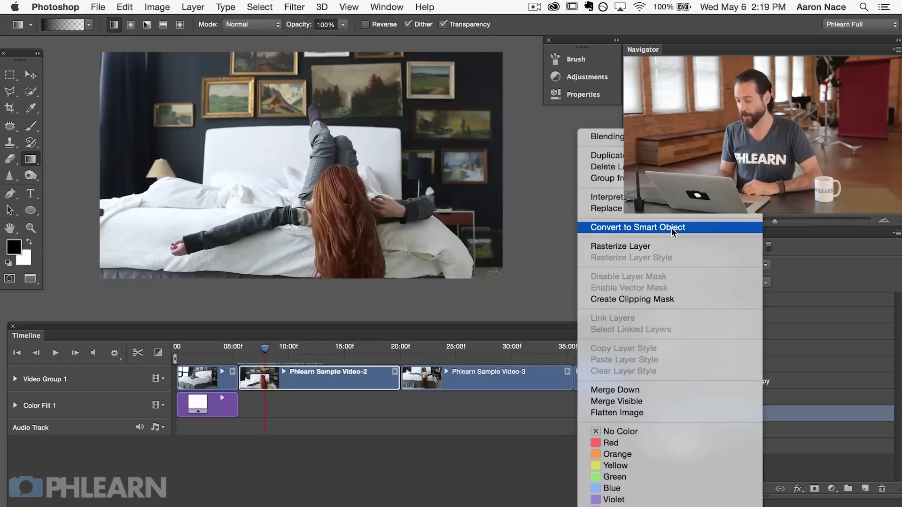
pyautogui.click(672, 228)
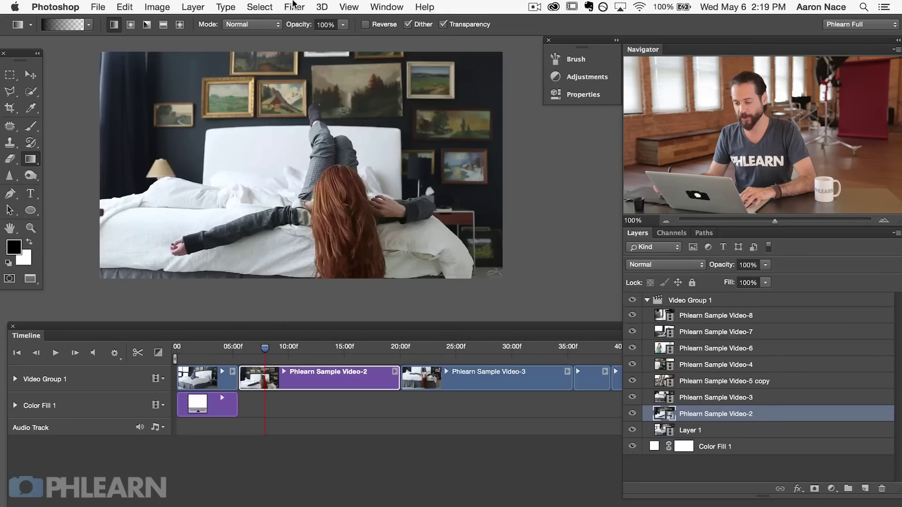
# - Open the Filter Gallery for Phlearn Sample Video-2, narrow its window and hide the Cutout effect beneath Graphic Pen
pyautogui.click(294, 6)
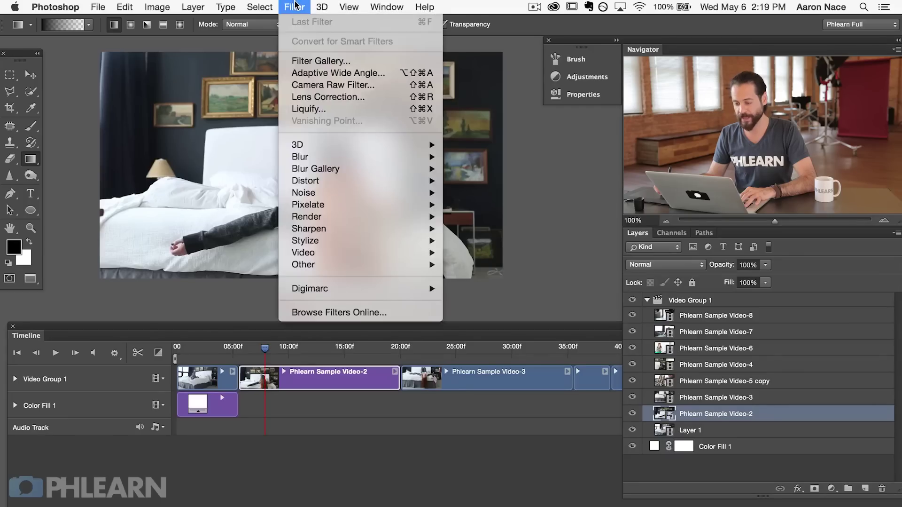
pyautogui.click(314, 61)
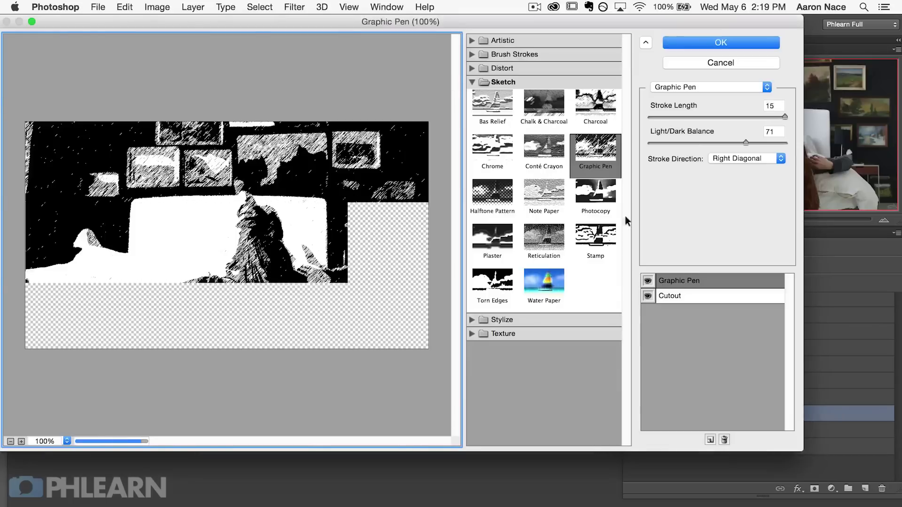
pyautogui.moveTo(805, 448); pyautogui.dragTo(660, 506)
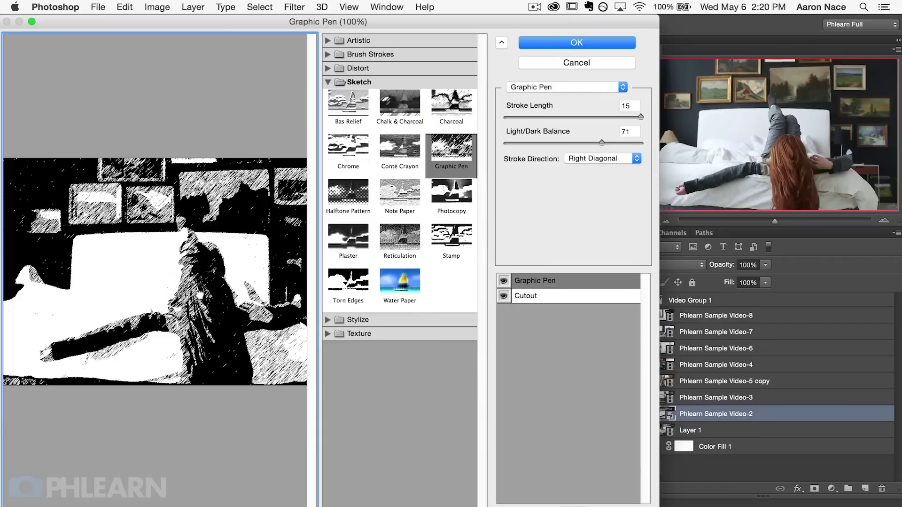
pyautogui.click(503, 295)
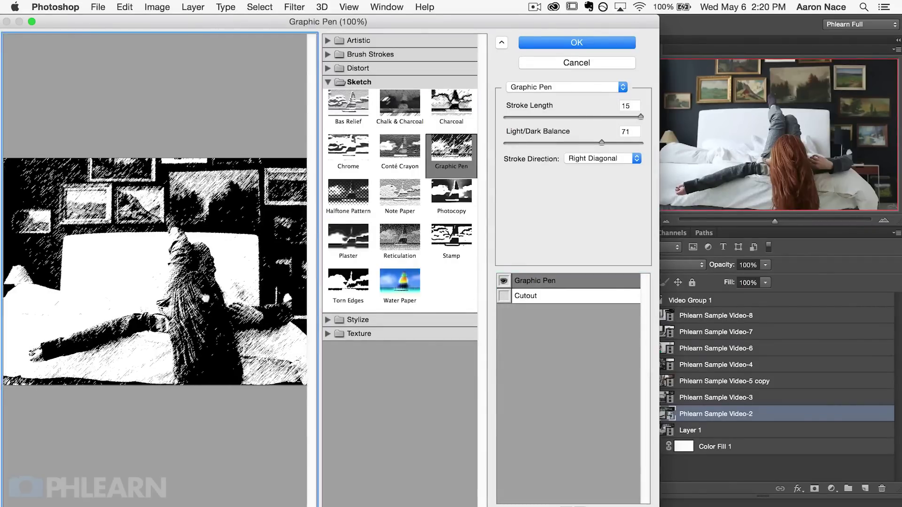
pyautogui.moveTo(224, 292); pyautogui.dragTo(199, 293)
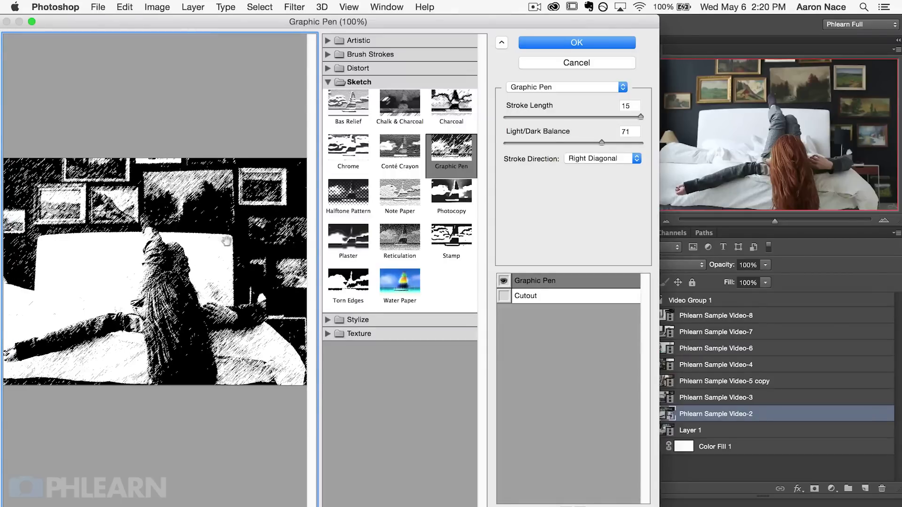
# - Replace the Graphic Pen effect with the artistic Cutout filter, trying Dry Brush for comparison
pyautogui.click(327, 40)
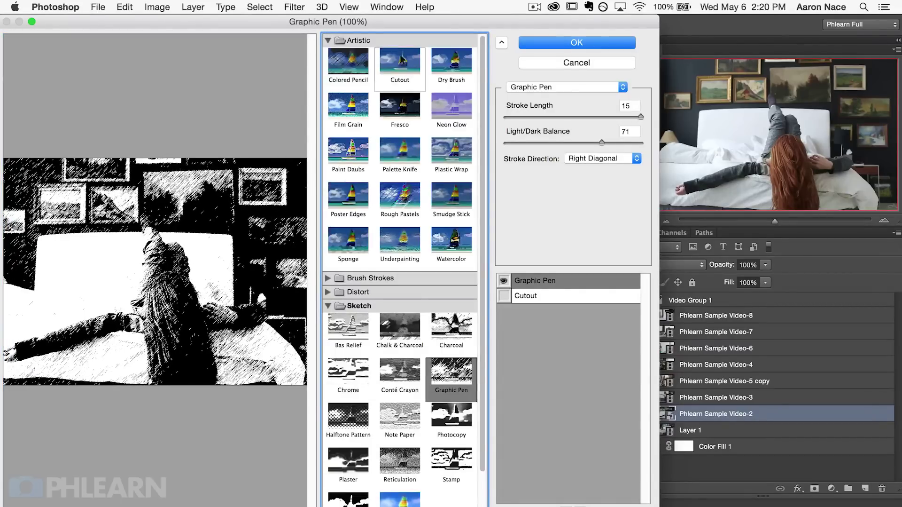
pyautogui.click(401, 60)
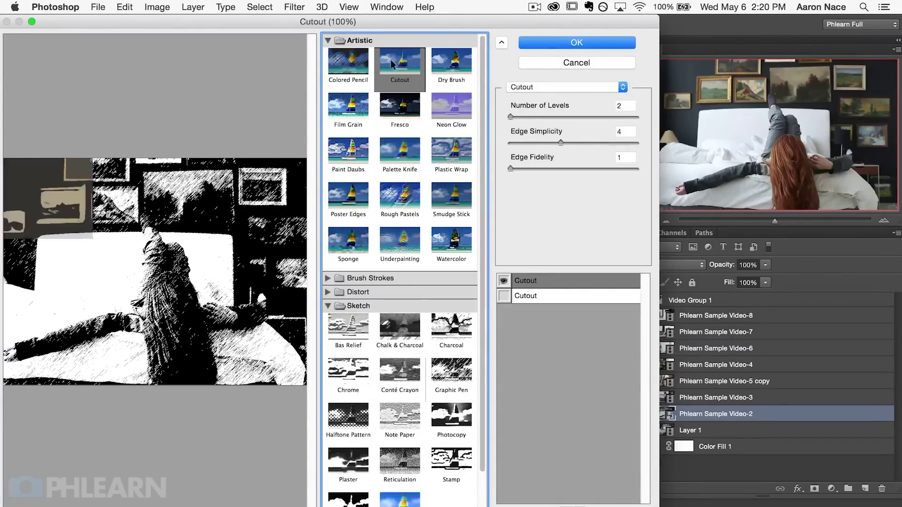
pyautogui.click(451, 62)
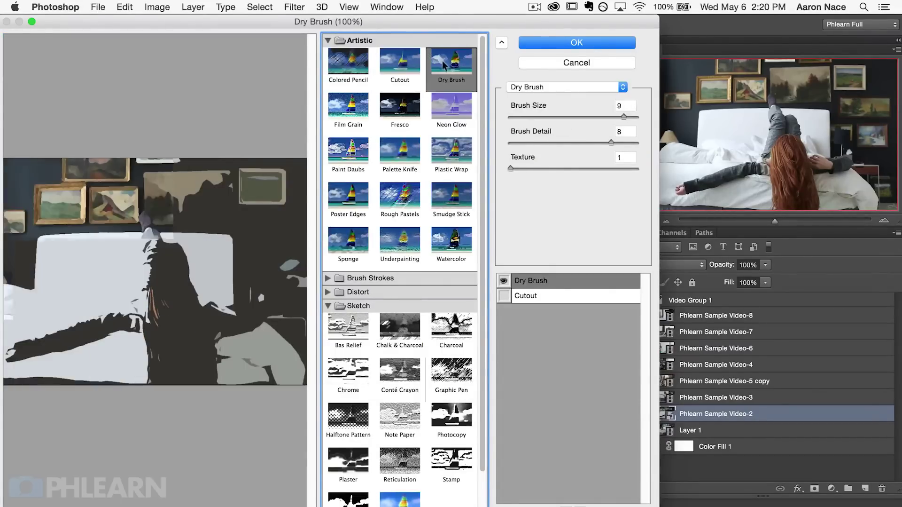
pyautogui.click(397, 70)
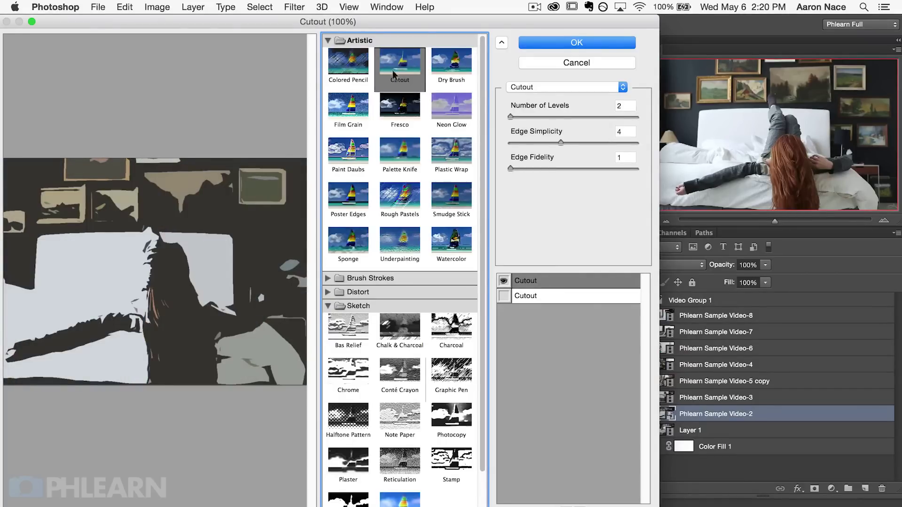
# - Set the Cutout filter's Number of Levels to 4 and Edge Simplicity to 3, keeping Edge Fidelity at 1
pyautogui.moveTo(513, 111); pyautogui.dragTo(543, 113)
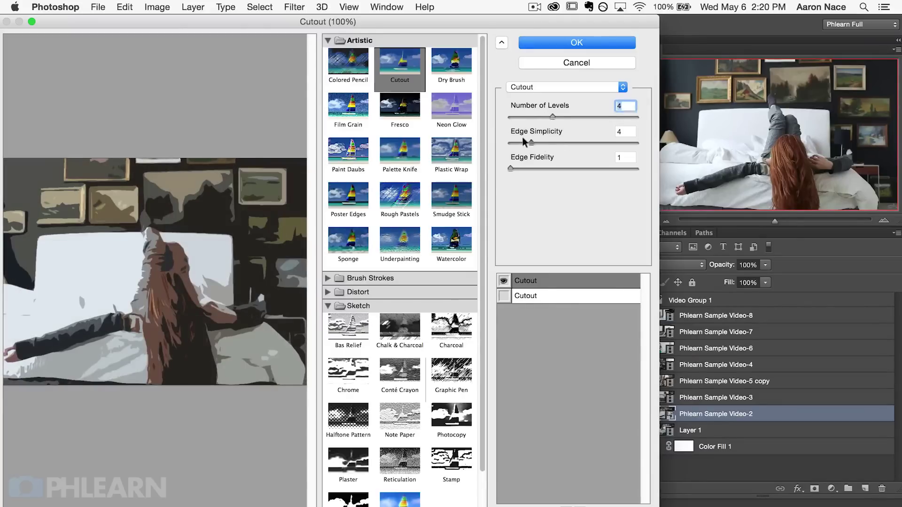
pyautogui.click(577, 138)
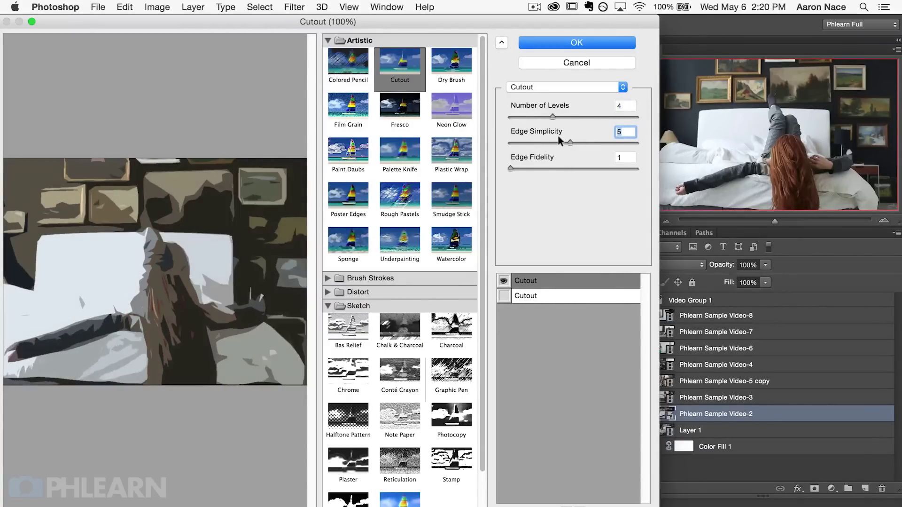
pyautogui.moveTo(573, 137); pyautogui.dragTo(549, 138)
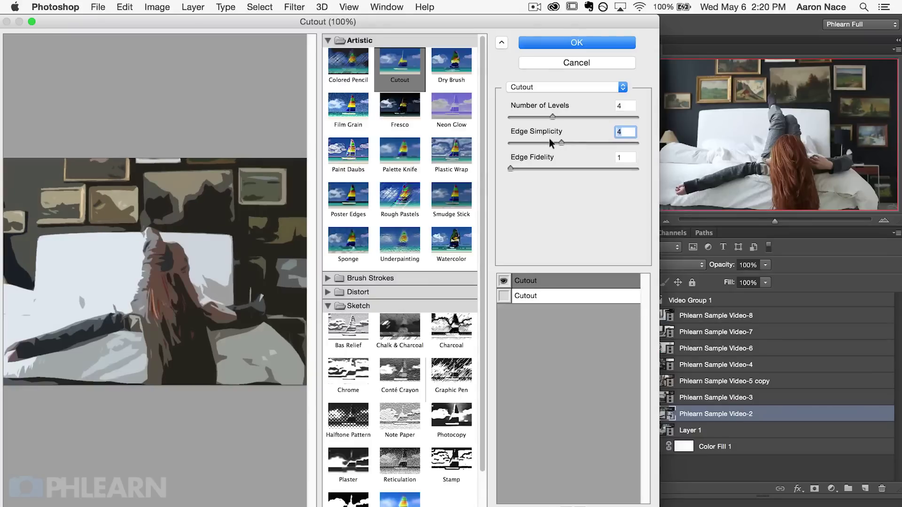
pyautogui.click(538, 168)
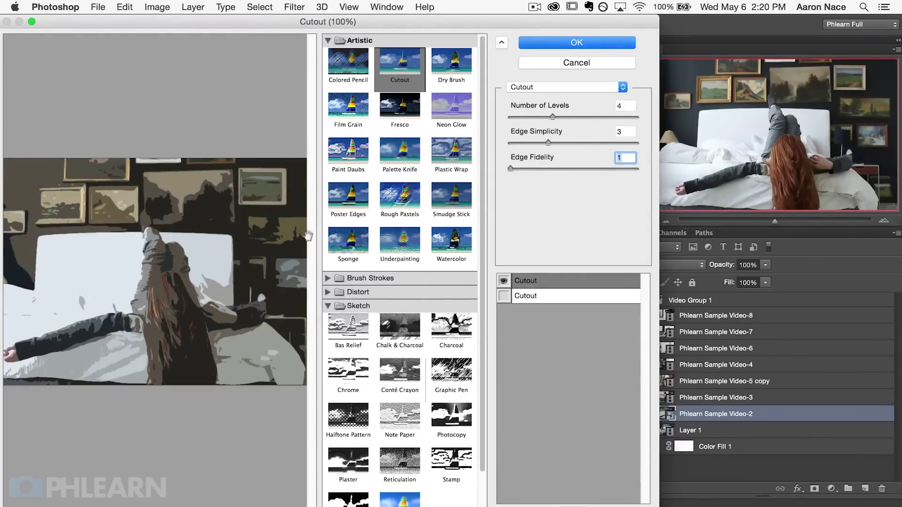
# - Raise the Cutout filter's Number of Levels to 5 and apply it to Phlearn Sample Video-2 as a smart filter
pyautogui.moveTo(551, 116); pyautogui.dragTo(573, 116)
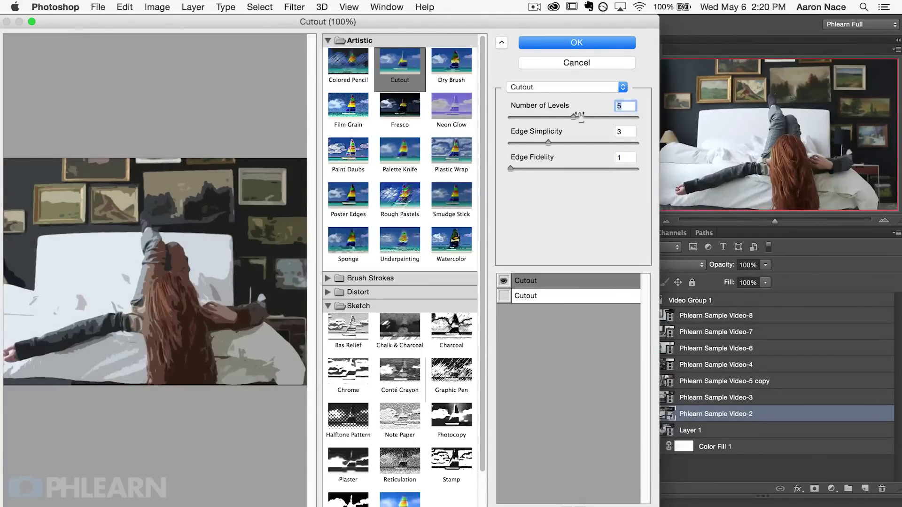
pyautogui.click(532, 114)
pyautogui.moveTo(572, 113); pyautogui.dragTo(583, 114)
pyautogui.click(577, 112)
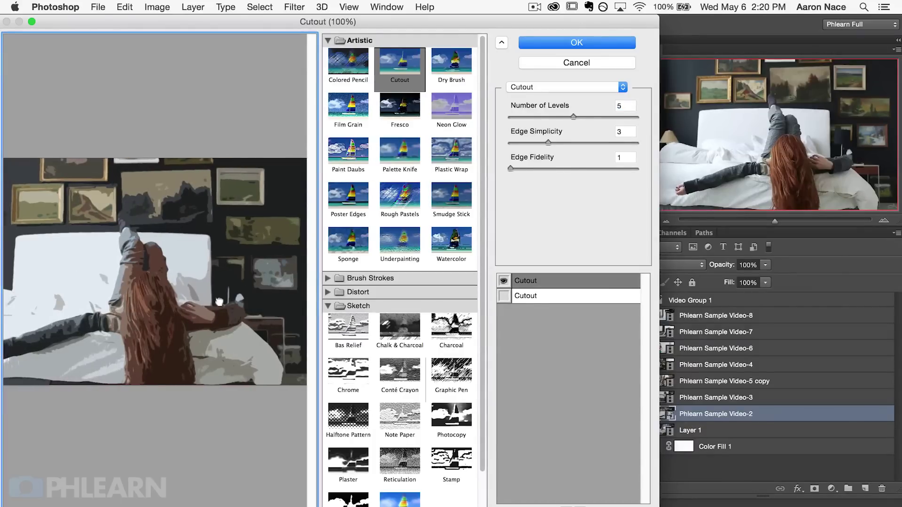
pyautogui.moveTo(174, 292); pyautogui.dragTo(159, 293)
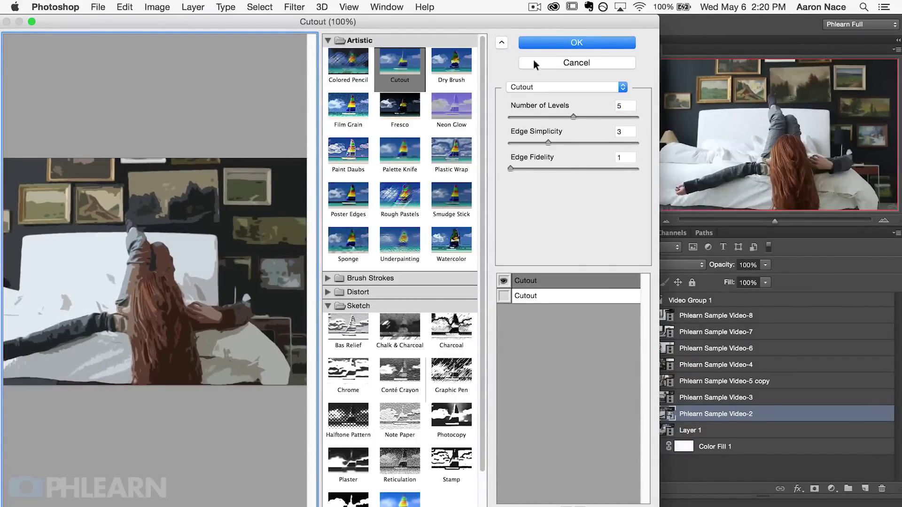
pyautogui.click(560, 42)
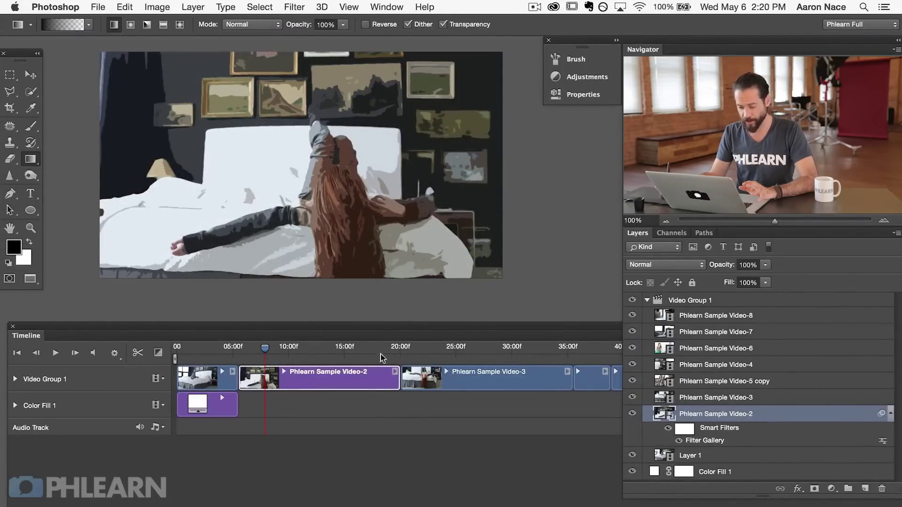
# - Play back Phlearn Sample Video-2 from its start to review the Cutout effect, then replay the rendered section
pyautogui.moveTo(266, 350); pyautogui.dragTo(239, 350)
pyautogui.click(54, 354)
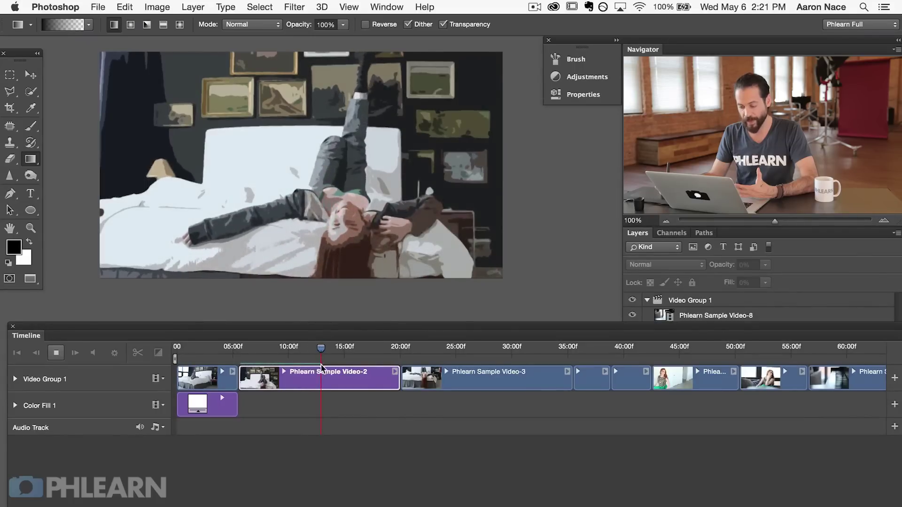
pyautogui.press('space')
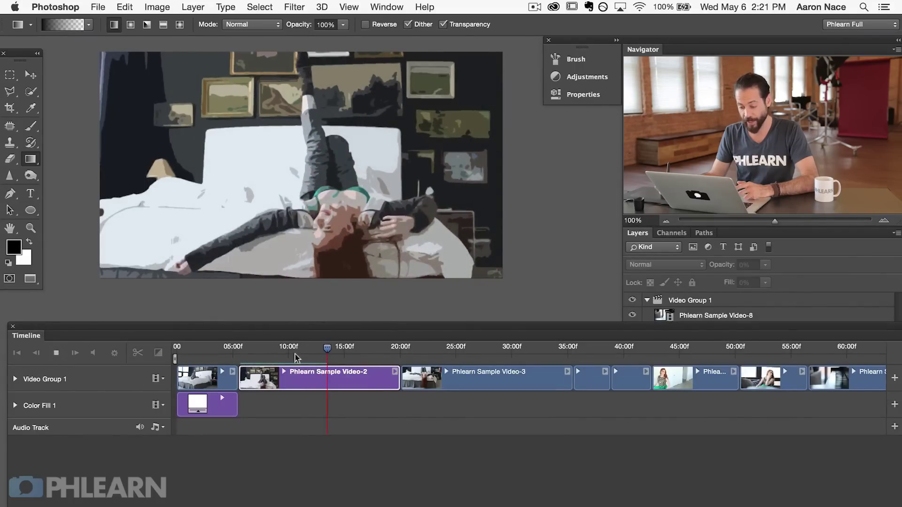
pyautogui.click(56, 354)
pyautogui.moveTo(351, 348); pyautogui.dragTo(355, 347)
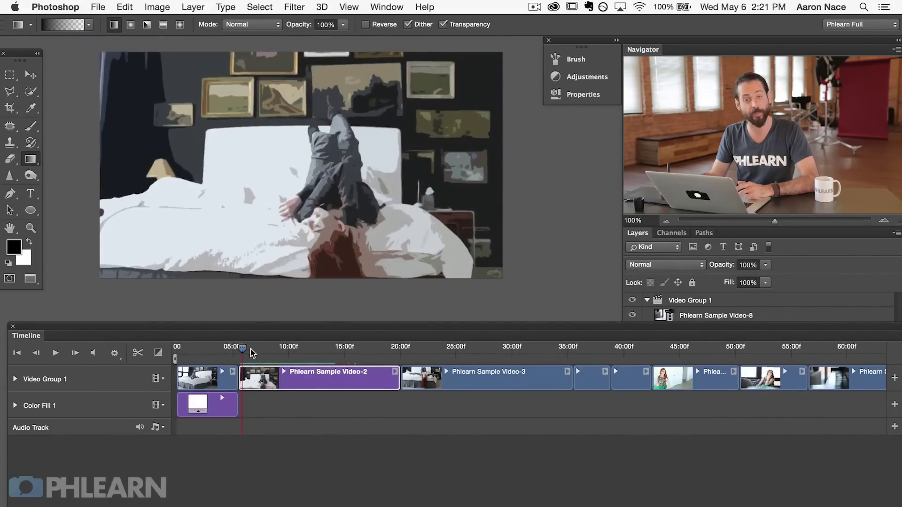
pyautogui.click(55, 352)
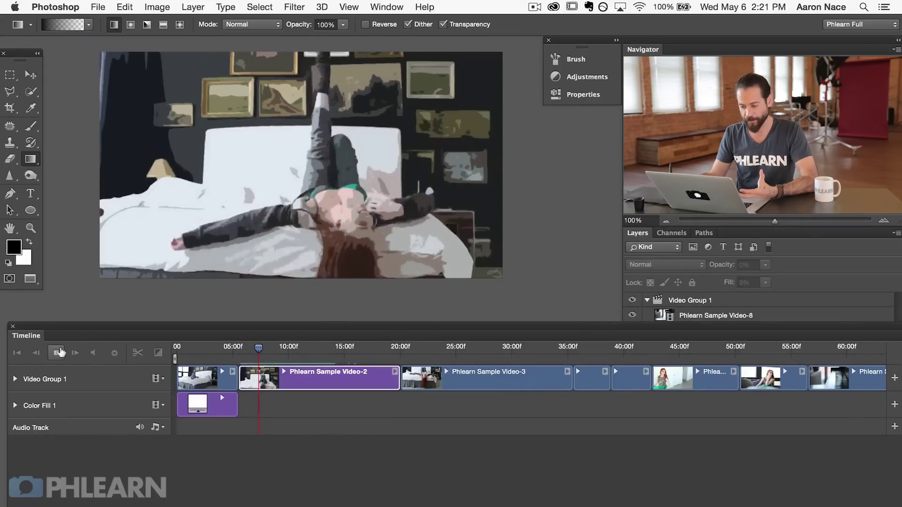
pyautogui.click(62, 351)
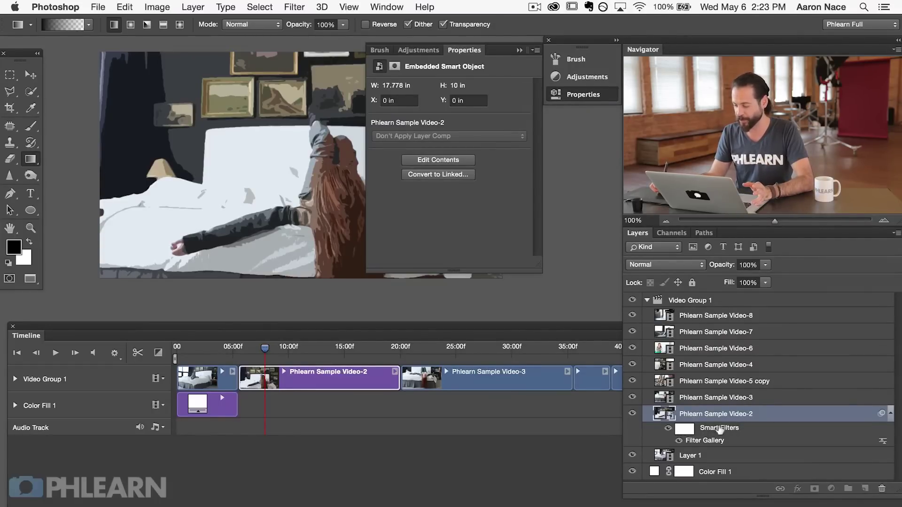
# - Delete the smart filters from Phlearn Sample Video-2 and collapse the Smart Object properties
pyautogui.moveTo(882, 486); pyautogui.dragTo(881, 487)
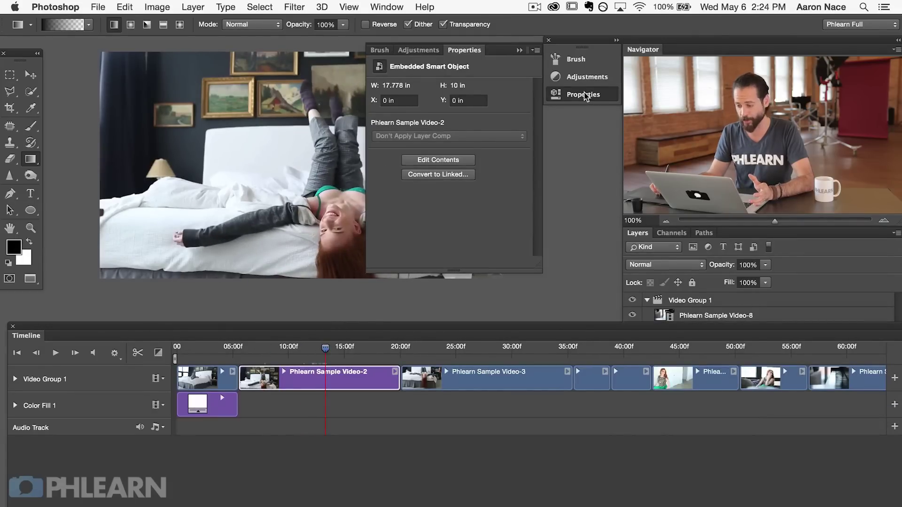
pyautogui.click(585, 94)
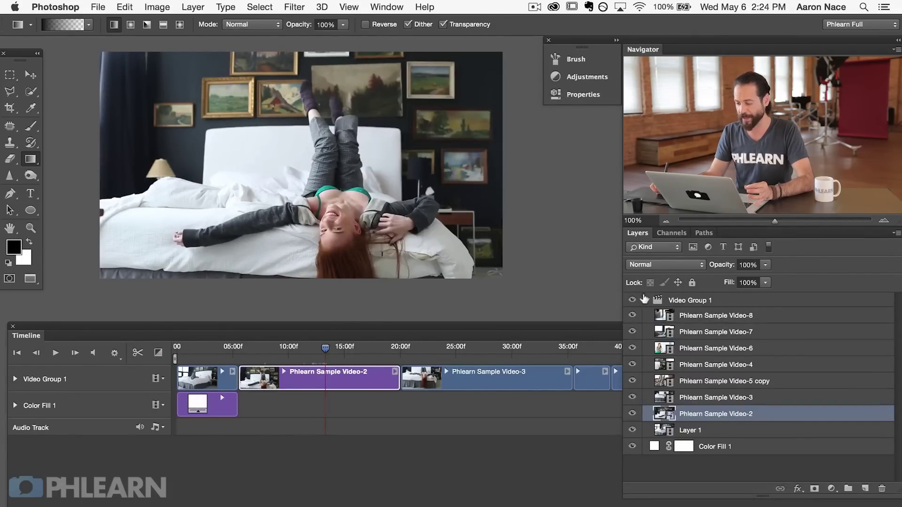
# - Collapse Video Group 1 and add a Levels adjustment layer above it
pyautogui.click(646, 299)
pyautogui.click(705, 297)
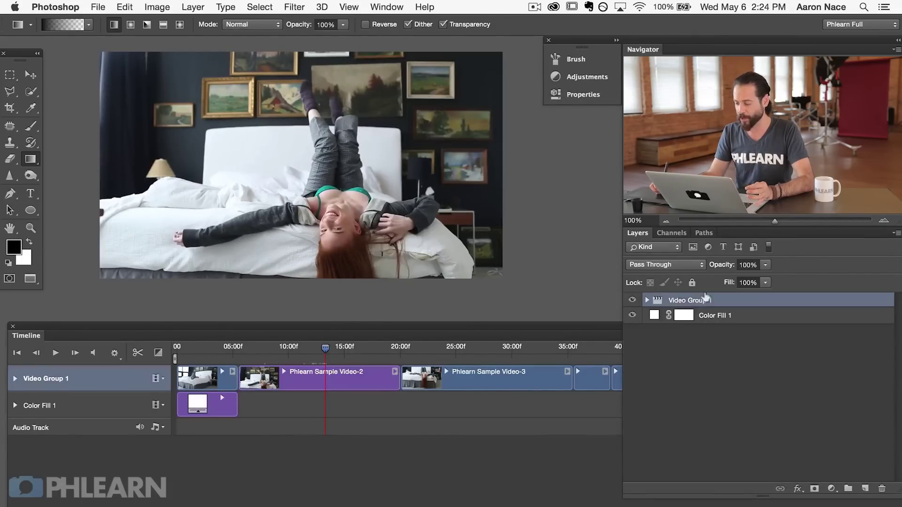
pyautogui.click(831, 488)
pyautogui.click(841, 506)
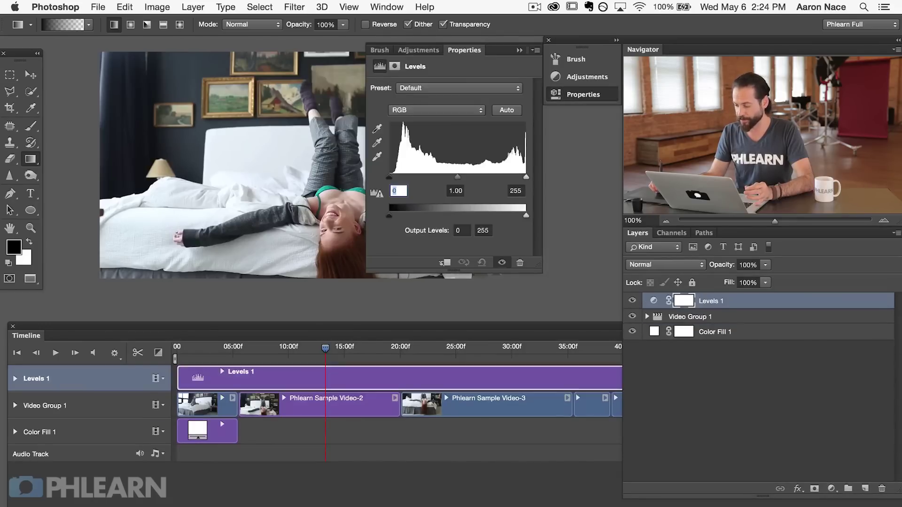
# - In Levels 1, set the Blue output levels to 57 and 240 and the Green output black level to 19
pyautogui.click(427, 116)
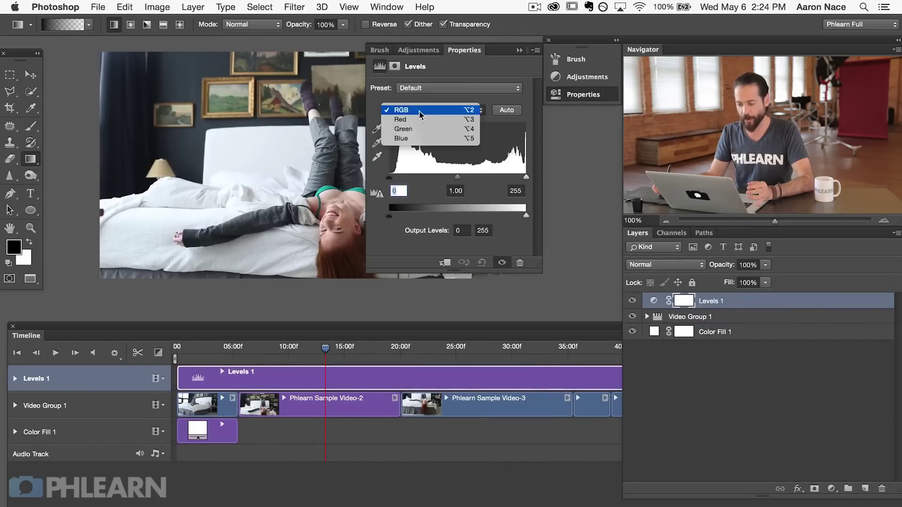
pyautogui.click(423, 140)
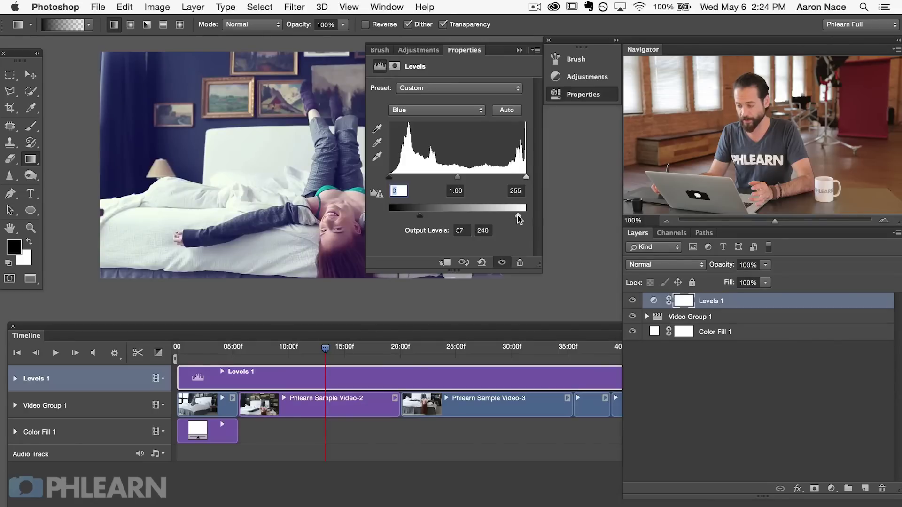
pyautogui.click(424, 112)
pyautogui.click(423, 100)
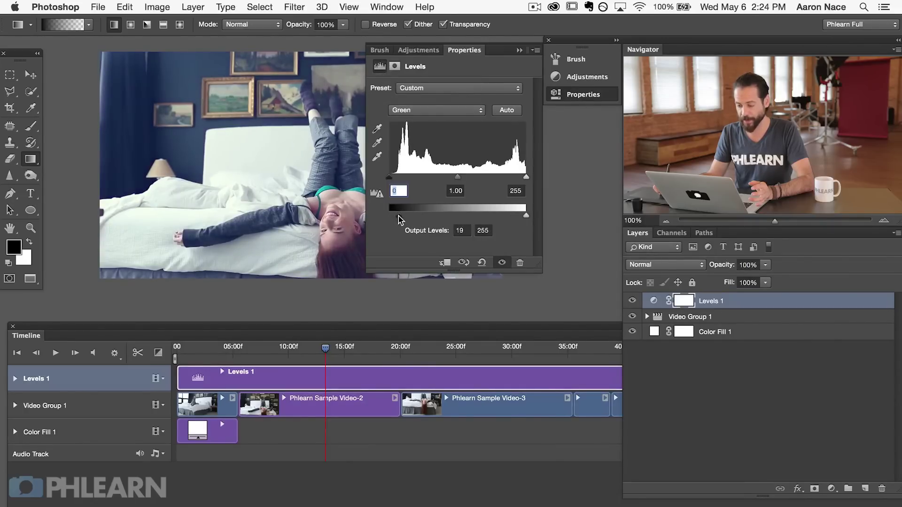
pyautogui.click(582, 96)
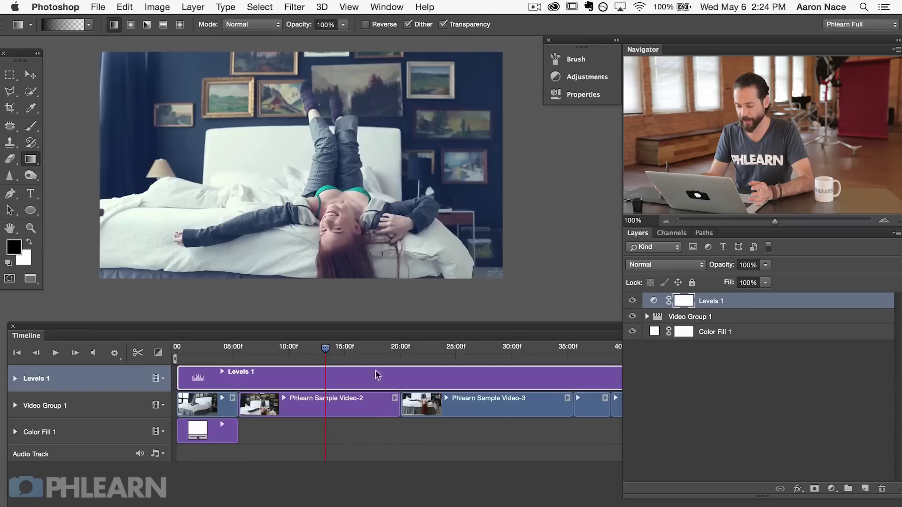
# - Zoom the timeline out to the full sequence and toggle the Levels 1 layer's visibility to compare the footage with and without the grade
pyautogui.click(420, 478)
pyautogui.scroll(-2, 517, 404)
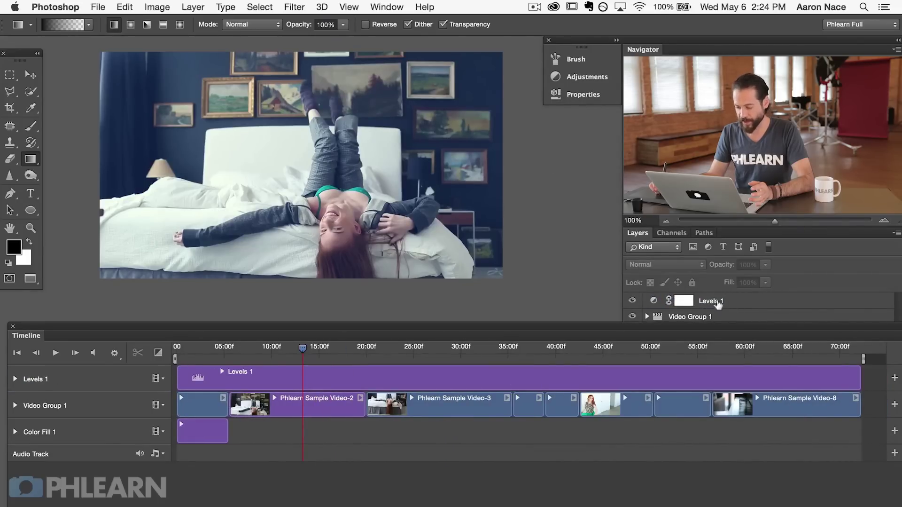
pyautogui.click(631, 299)
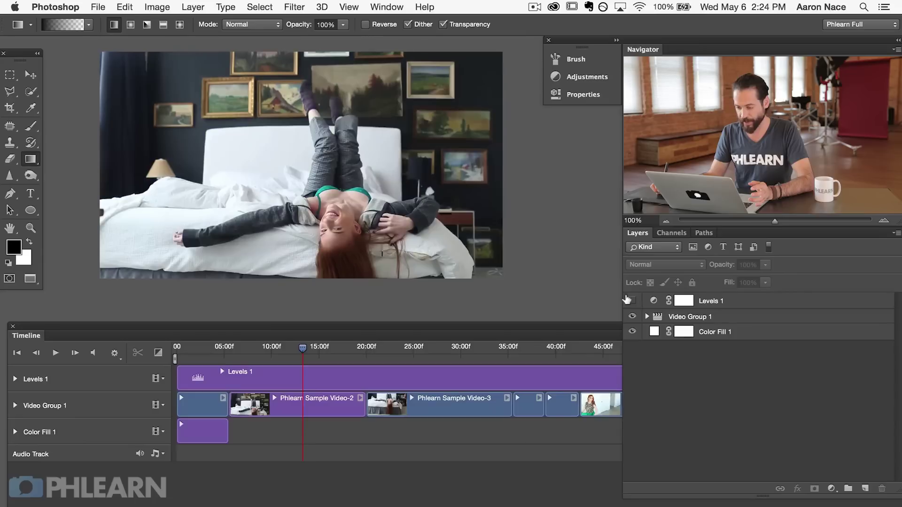
pyautogui.click(630, 299)
pyautogui.click(630, 300)
pyautogui.click(630, 300)
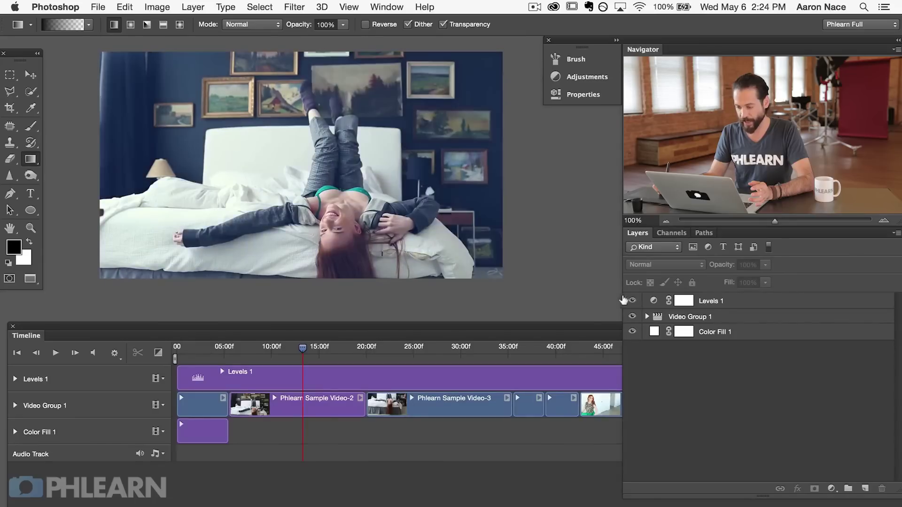
# - Move the playhead to about 53 seconds and add a Levels adjustment layer clipped to Phlearn Sample Video-7
pyautogui.moveTo(303, 348); pyautogui.dragTo(684, 373)
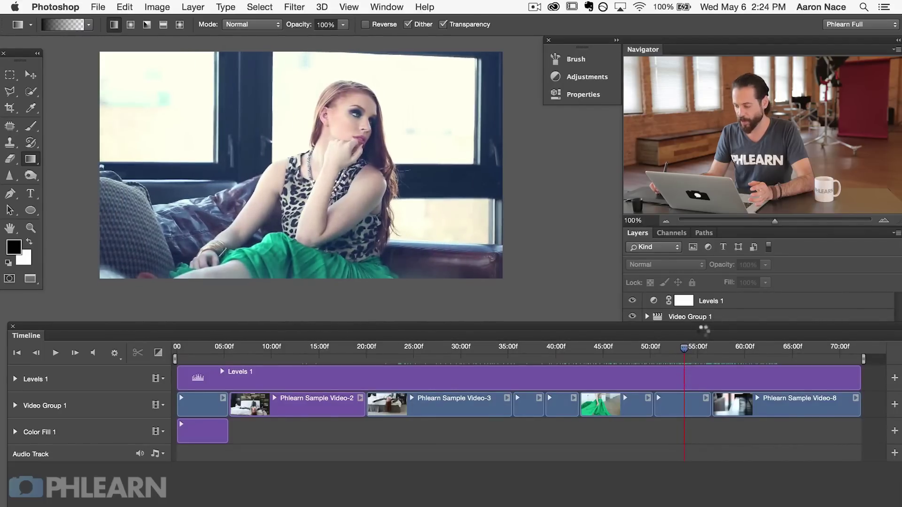
pyautogui.click(684, 399)
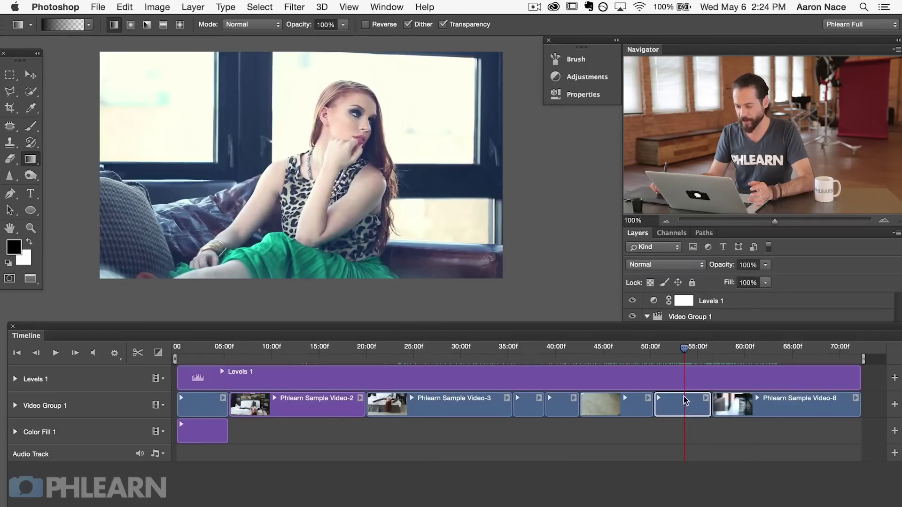
pyautogui.click(814, 250)
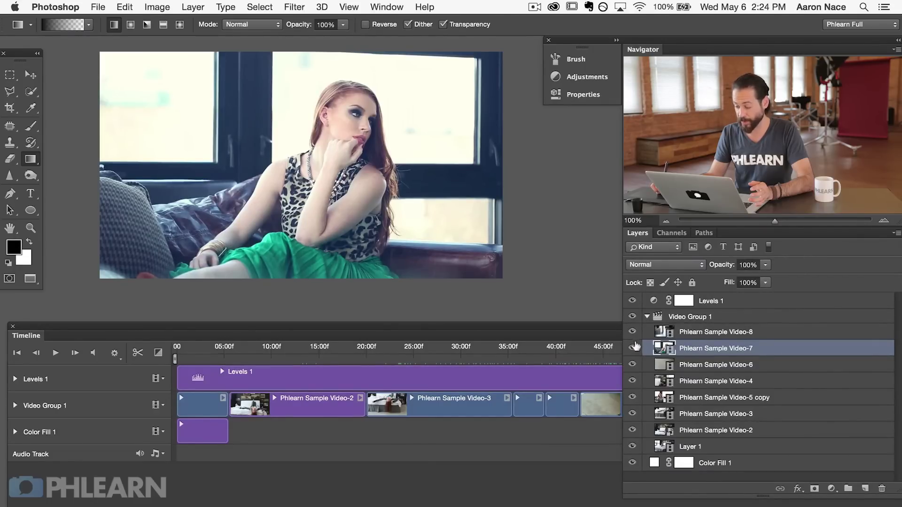
pyautogui.click(601, 330)
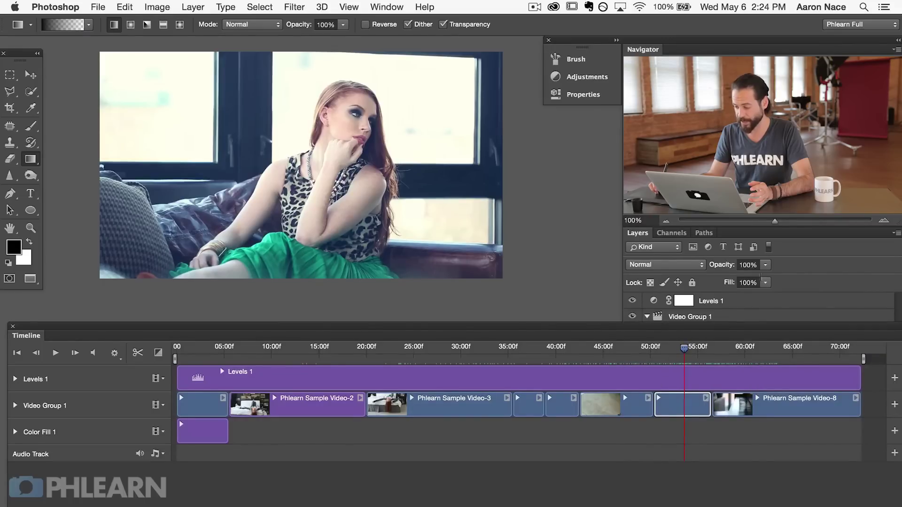
pyautogui.click(800, 254)
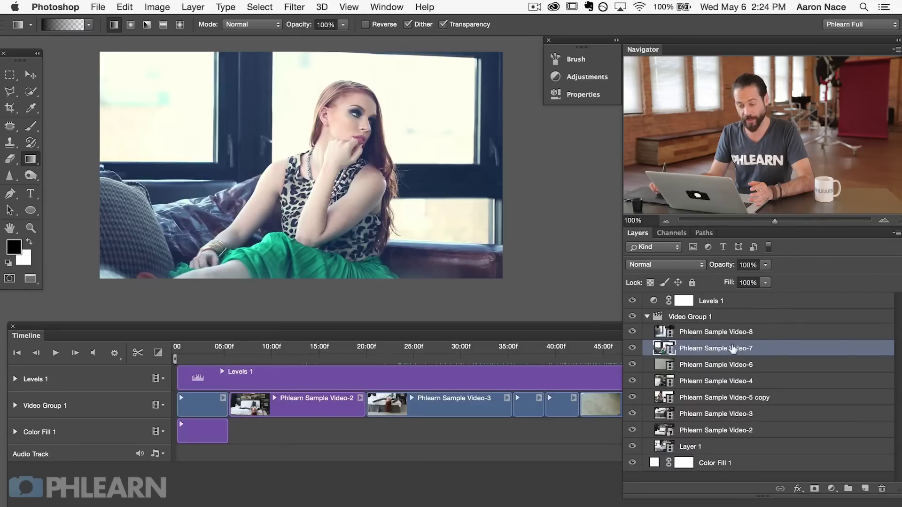
pyautogui.click(831, 489)
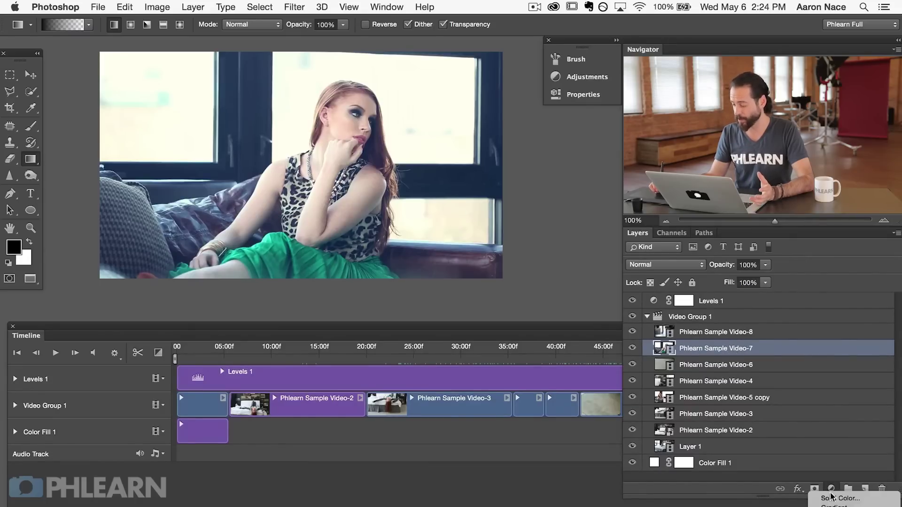
pyautogui.click(841, 506)
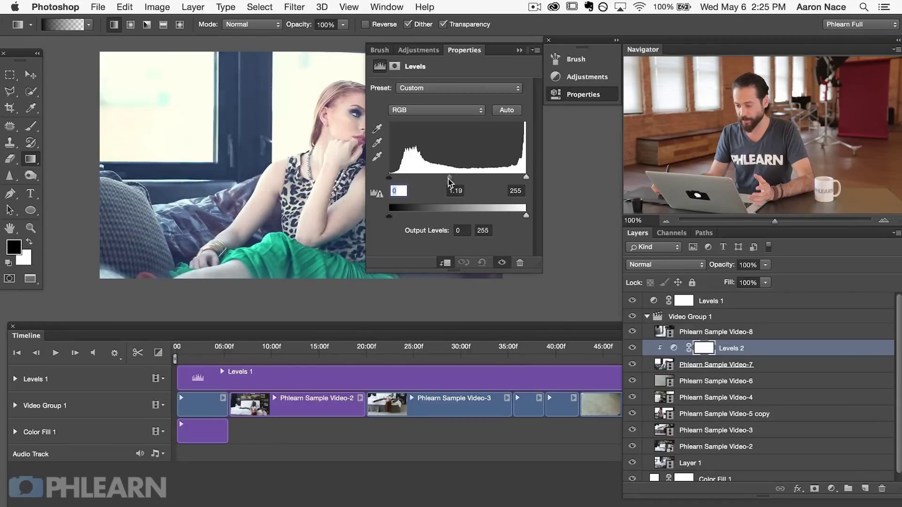
# - In the clipped Levels layer, set the RGB input black level to 19 and the midtones to 1.20
pyautogui.moveTo(448, 182)
pyautogui.mouseDown()
pyautogui.moveTo(470, 180)
pyautogui.moveTo(455, 187)
pyautogui.mouseUp()
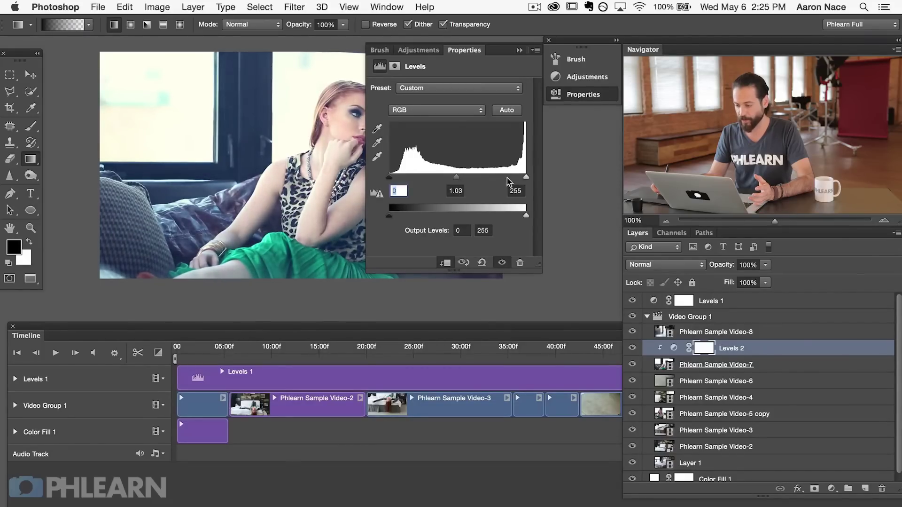
pyautogui.moveTo(511, 179); pyautogui.dragTo(517, 181)
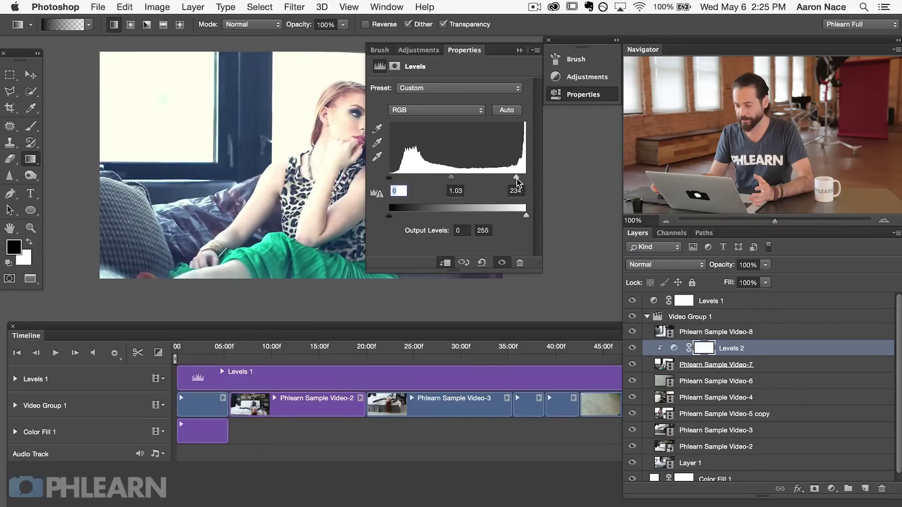
pyautogui.moveTo(456, 178); pyautogui.dragTo(450, 179)
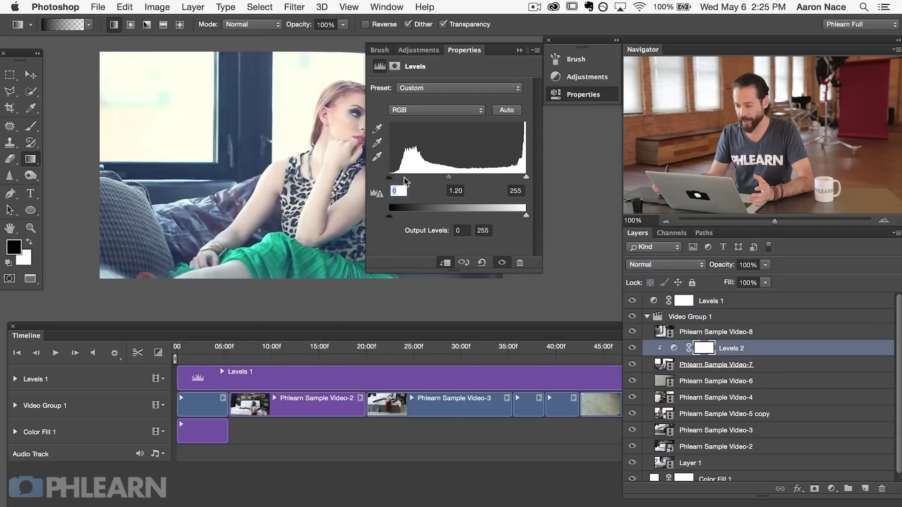
pyautogui.moveTo(396, 179); pyautogui.dragTo(399, 179)
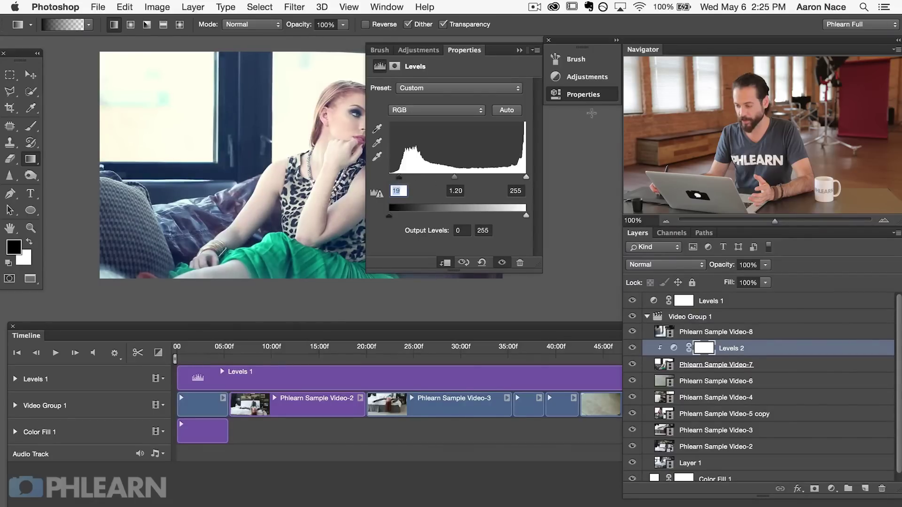
# - Collapse the Levels properties and toggle the clipped Levels 2 layer's visibility to compare its effect on Phlearn Sample Video-7
pyautogui.click(584, 96)
pyautogui.click(632, 347)
pyautogui.click(632, 347)
pyautogui.click(631, 347)
pyautogui.click(629, 347)
pyautogui.click(630, 347)
pyautogui.click(629, 346)
pyautogui.click(630, 347)
pyautogui.click(631, 347)
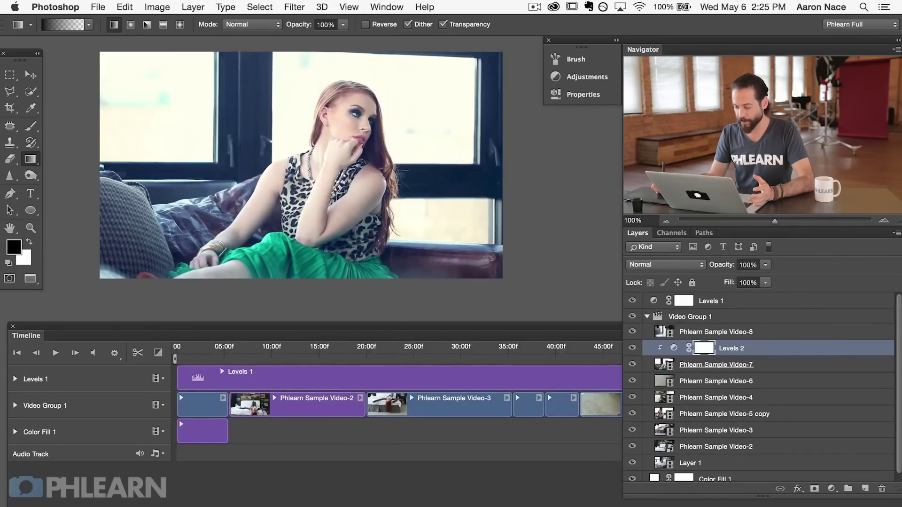
# - Select Levels 1, collapse Video Group 1, and play the footage from just before Phlearn Sample Video-7 to review the combined grades
pyautogui.click(727, 303)
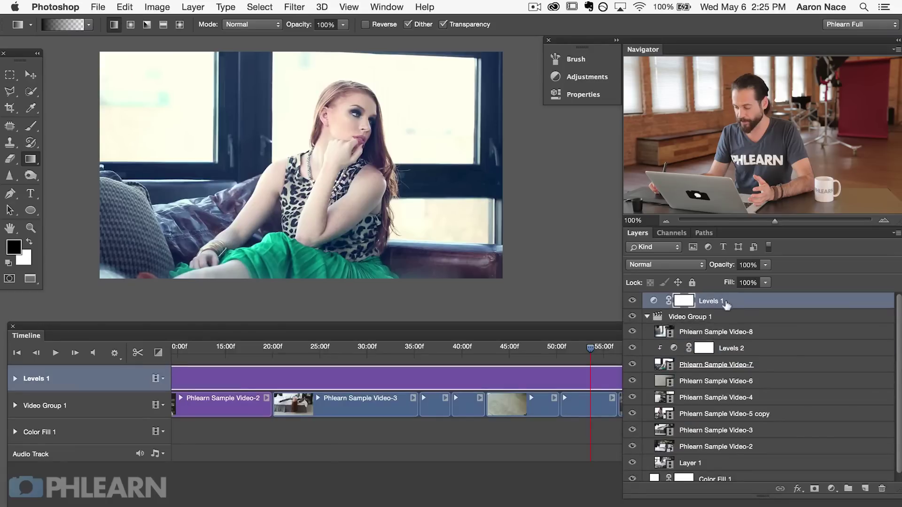
pyautogui.click(647, 316)
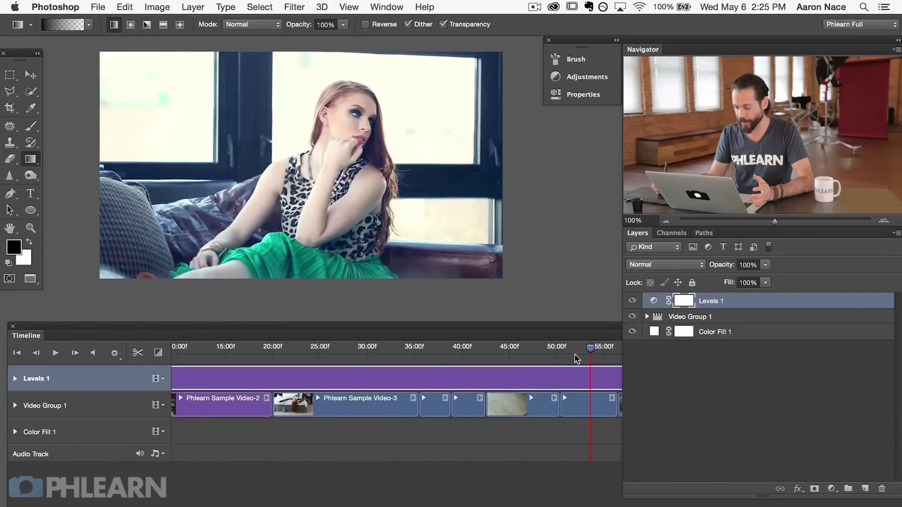
pyautogui.click(549, 351)
pyautogui.press('space')
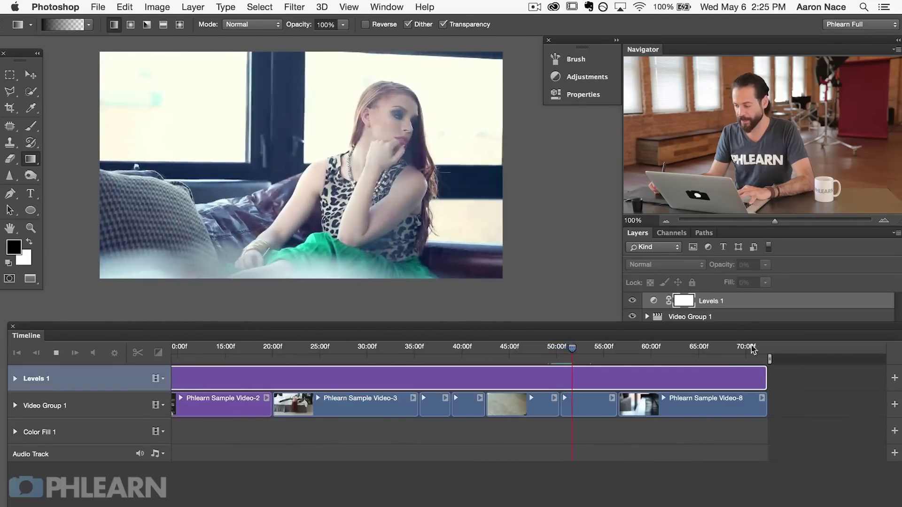
pyautogui.press('space')
# - Expand Video Group 1, toggle Levels 1 off and on to compare the overall grade, and collapse the group again
pyautogui.click(743, 316)
pyautogui.click(647, 317)
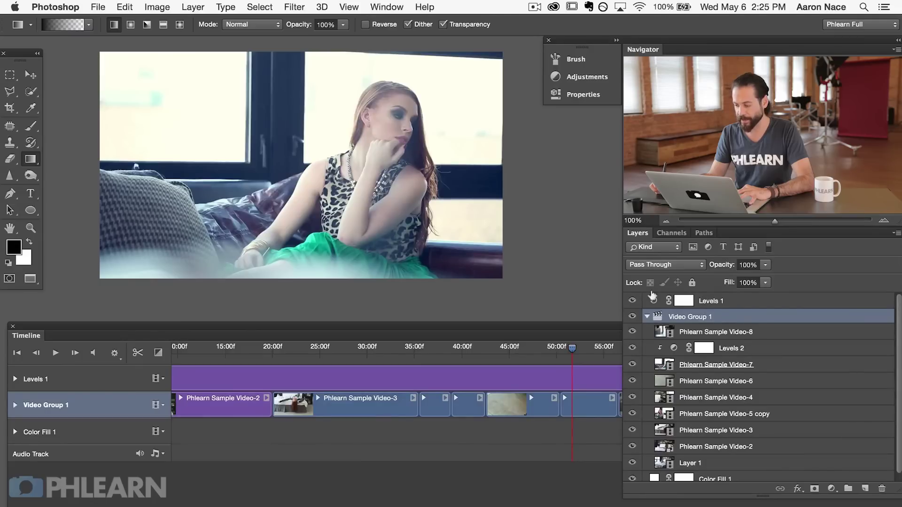
pyautogui.click(633, 300)
pyautogui.click(633, 301)
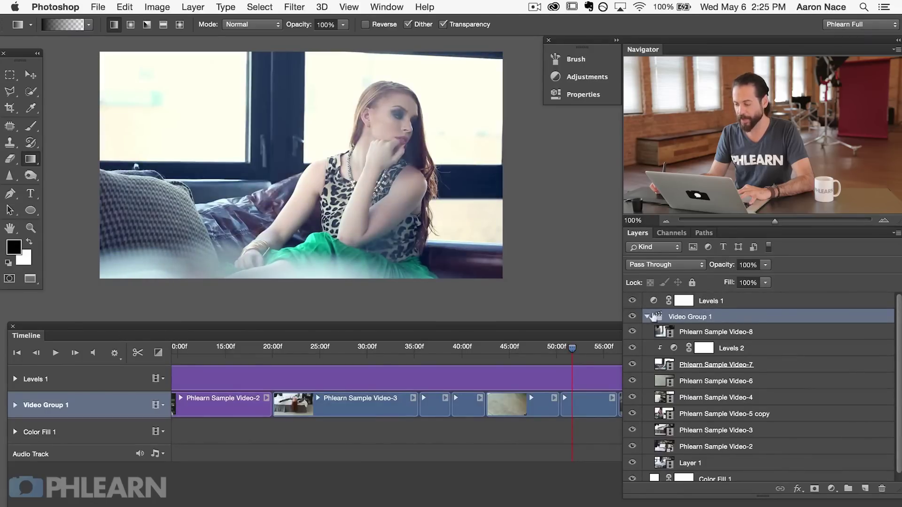
pyautogui.click(647, 316)
pyautogui.click(598, 299)
pyautogui.press('Return')
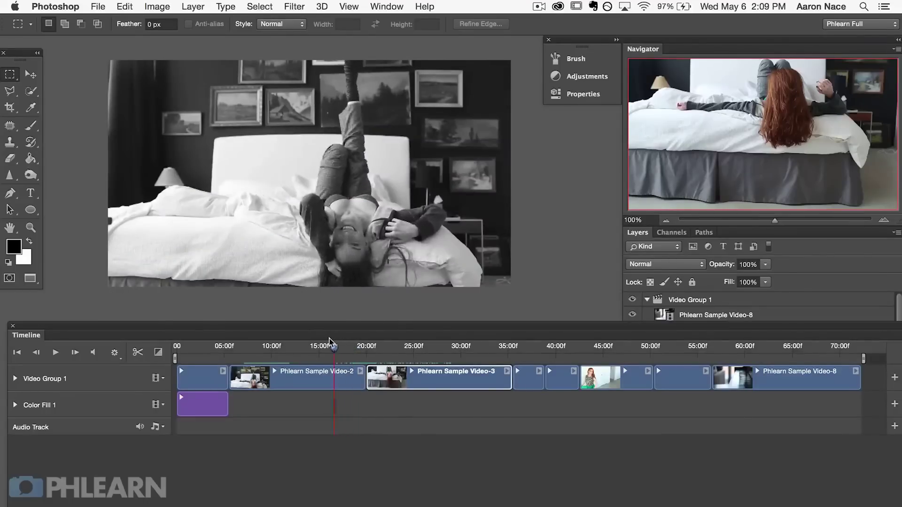
pyautogui.moveTo(330, 338); pyautogui.dragTo(383, 337)
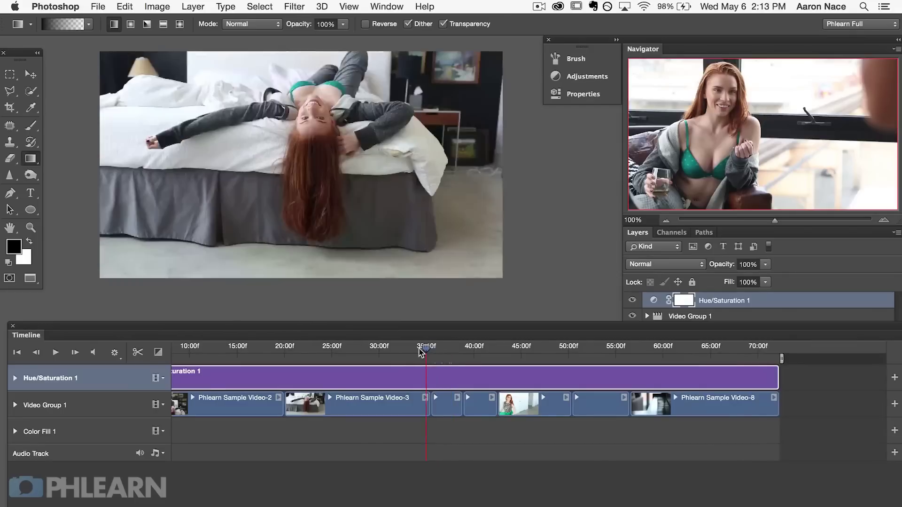
pyautogui.moveTo(423, 347); pyautogui.dragTo(386, 348)
pyautogui.moveTo(453, 350); pyautogui.dragTo(600, 368)
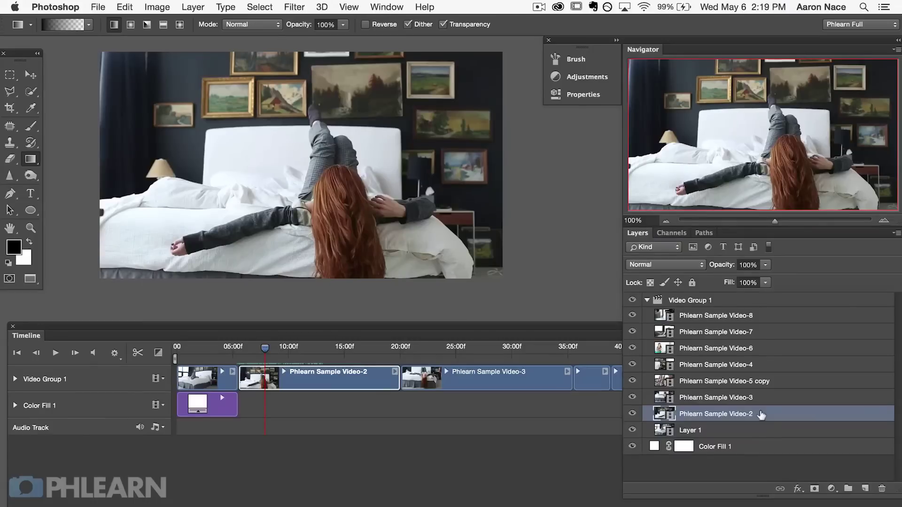
pyautogui.rightClick(761, 414)
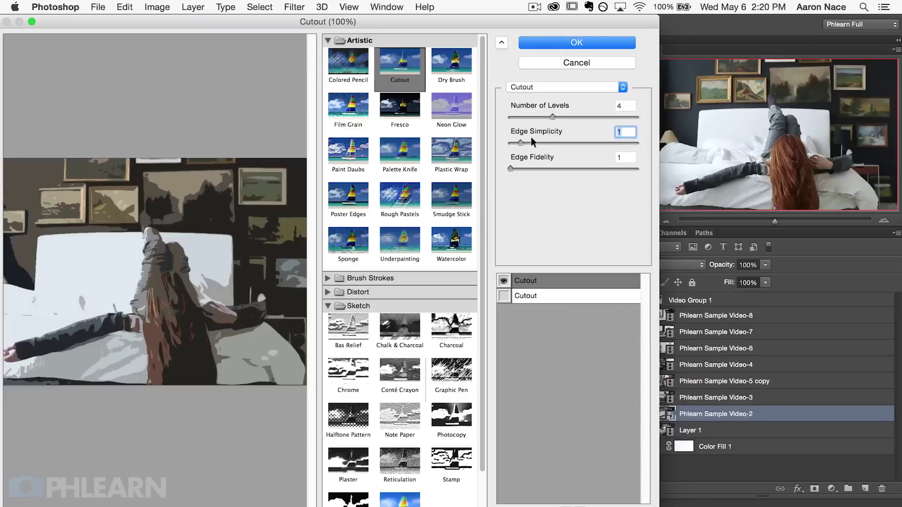
pyautogui.moveTo(531, 136); pyautogui.dragTo(576, 136)
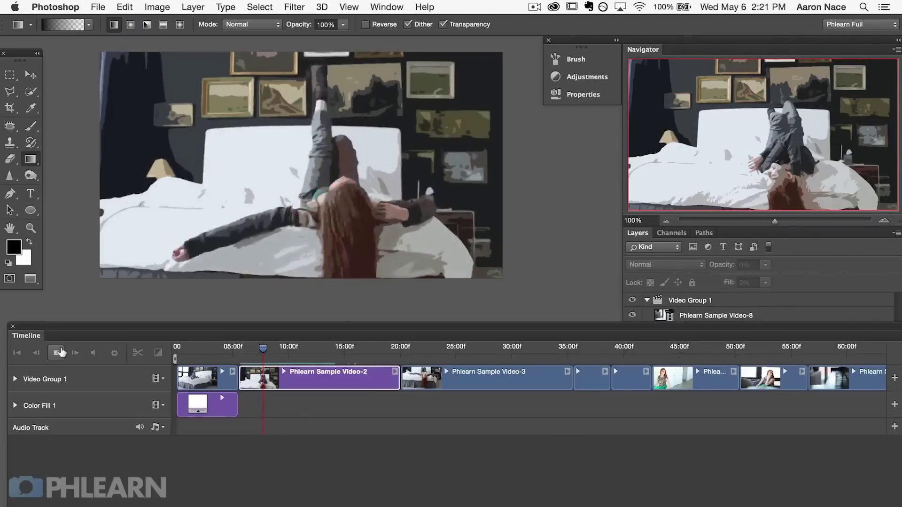